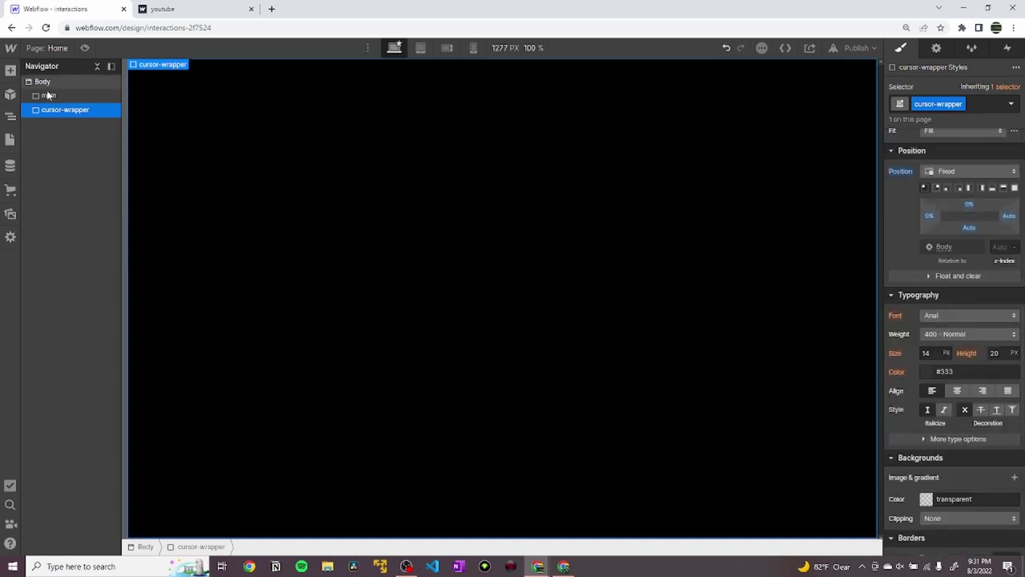
- Add a div block inside cursor-wrapper and give it the class "cursor"
click(11, 70)
drag(53, 258, 773, 171)
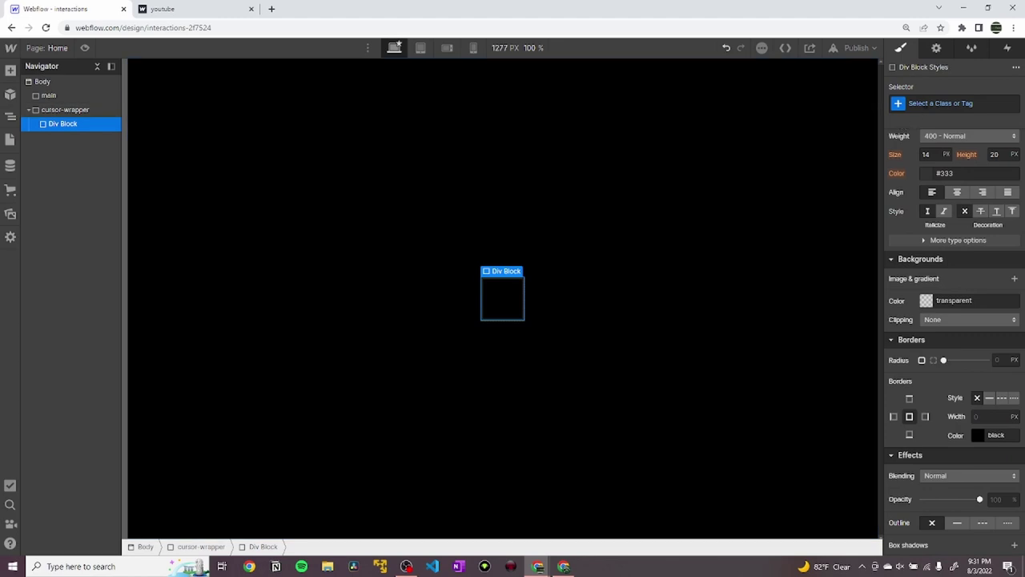
click(921, 103)
text(cursor)
key(Return)
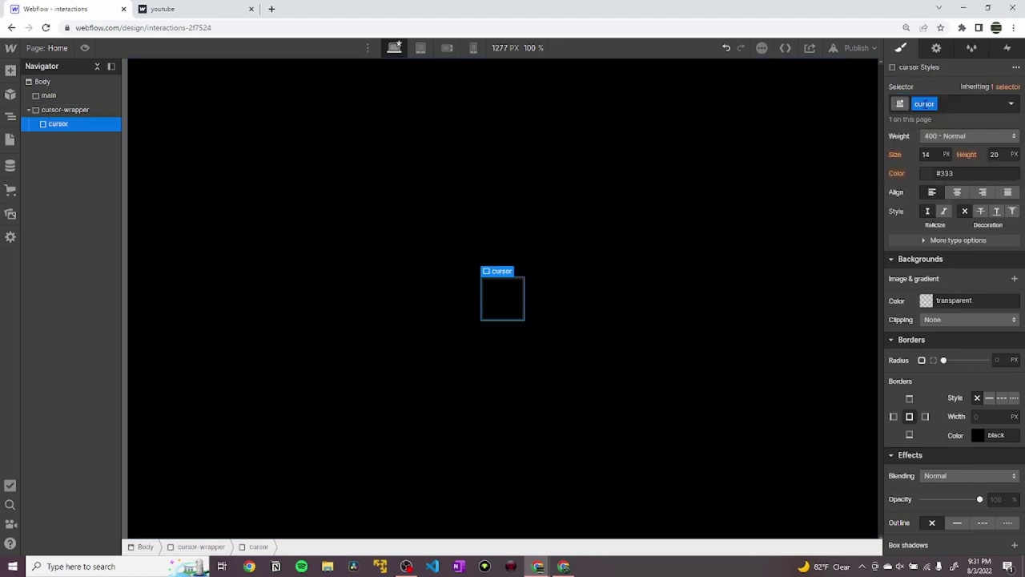
- Set the cursor block's width and height to 20 em each
scroll(993, 244, up, 5)
click(933, 351)
text(2)
key(Tab)
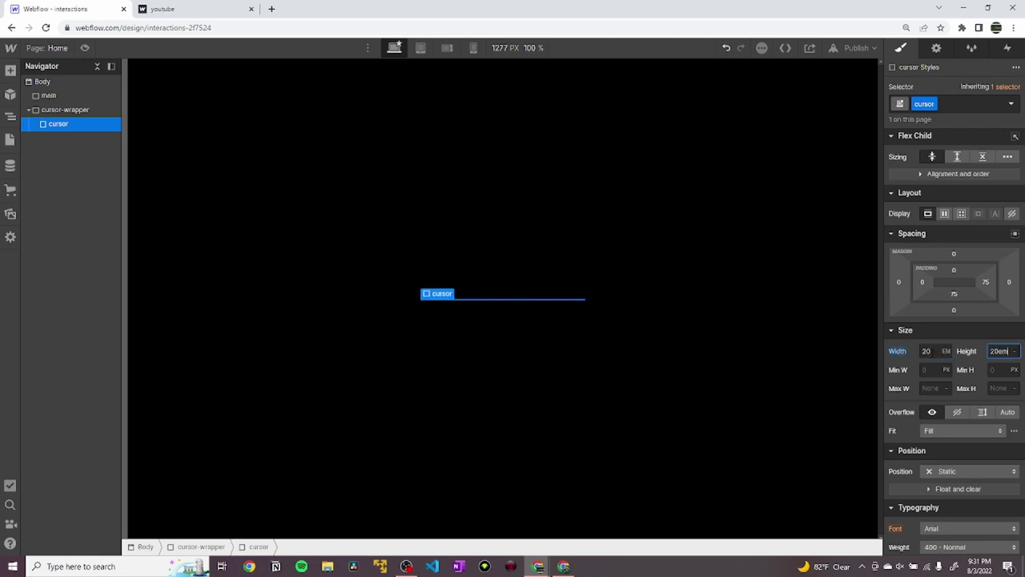
key(Return)
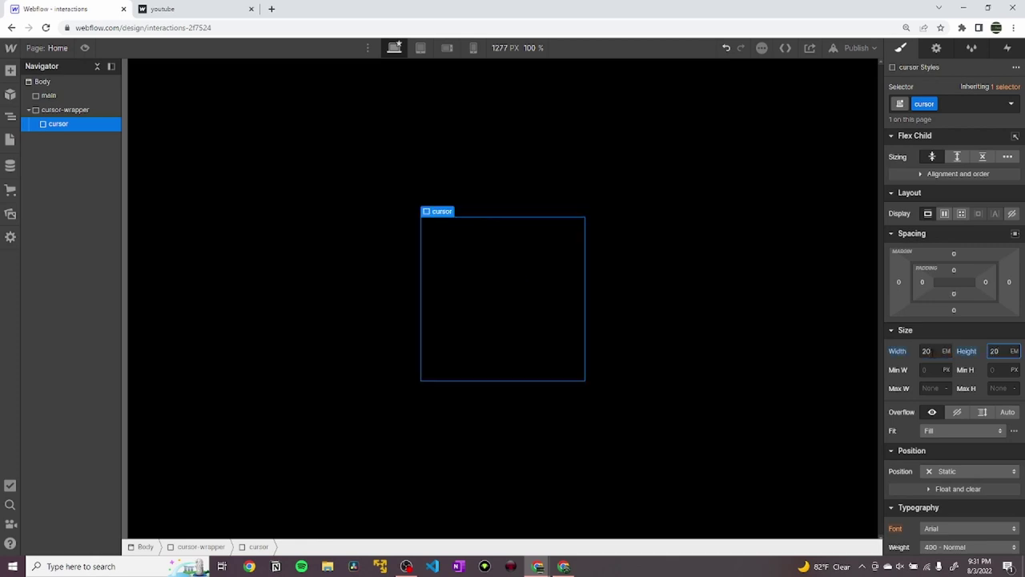
- Round the cursor block's corners with a 50% radius and fill it with light gray #d4d4d4
scroll(951, 278, down, 7)
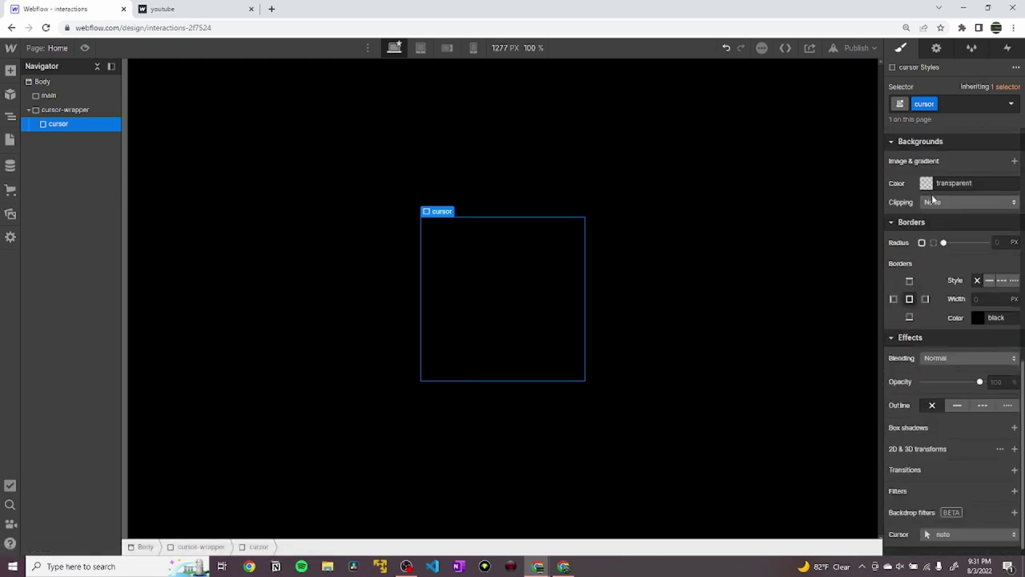
click(1013, 243)
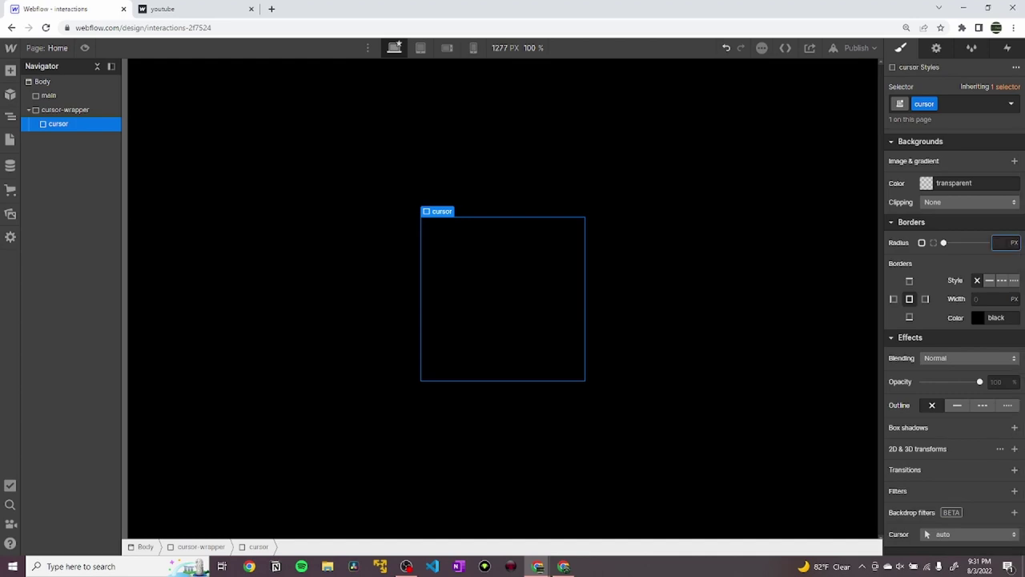
key(Return)
click(926, 182)
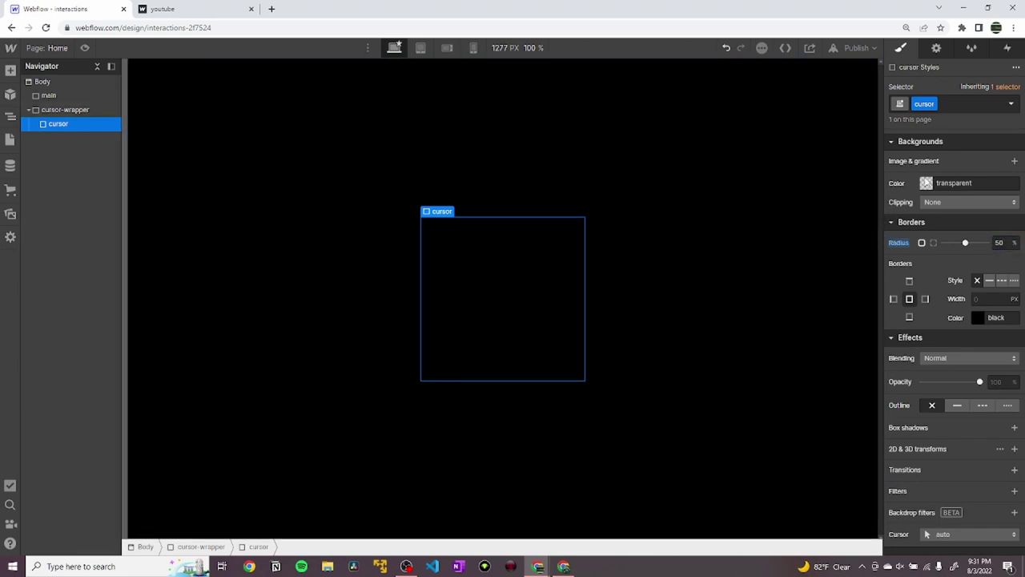
drag(924, 120, 836, 54)
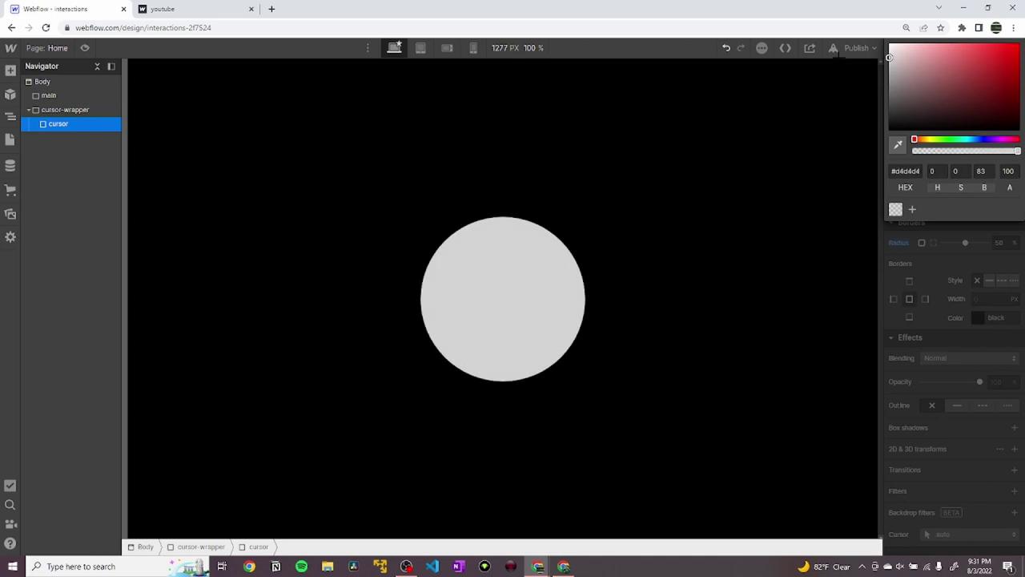
- Reset the cursor block's corner radius and background color
click(907, 242)
click(900, 243)
click(934, 271)
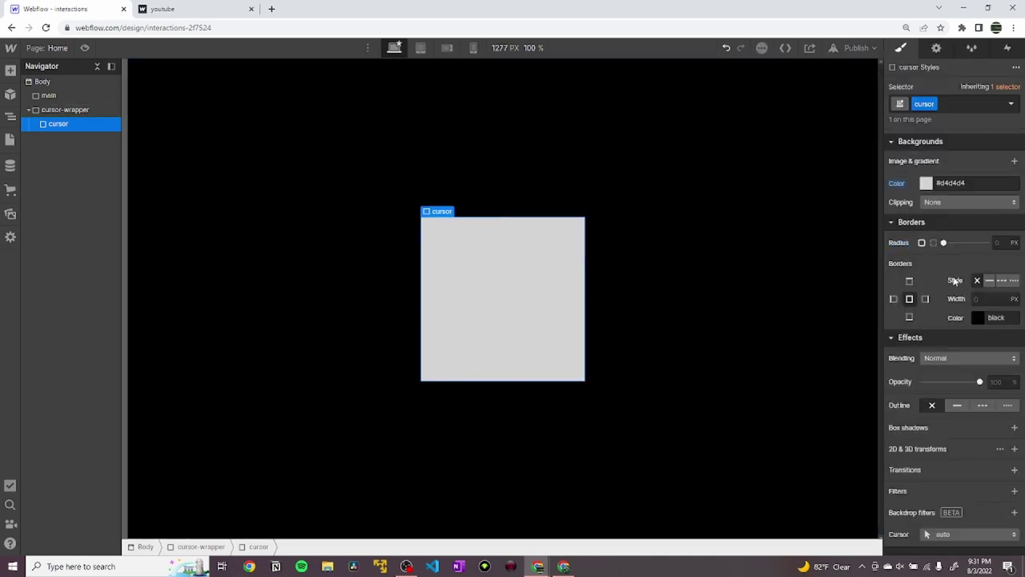
alt+click(897, 183)
- Set the cursor block's corner radius to 50%
click(1012, 243)
click(998, 242)
click(995, 241)
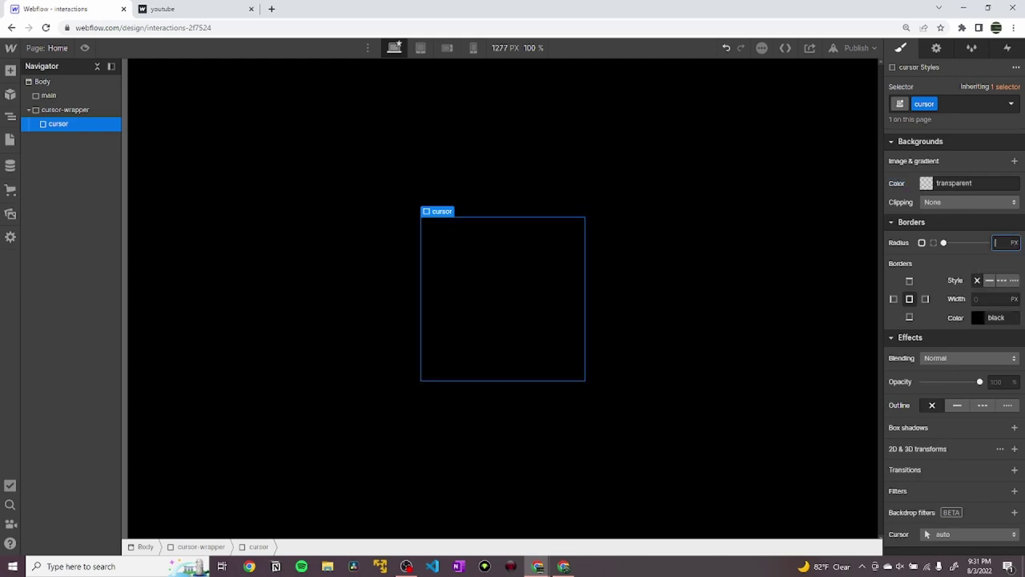
text(50%)
key(Return)
- Check the circular image cursor on the published youtube example page, and return to the interactions project
scroll(976, 281, up, 10)
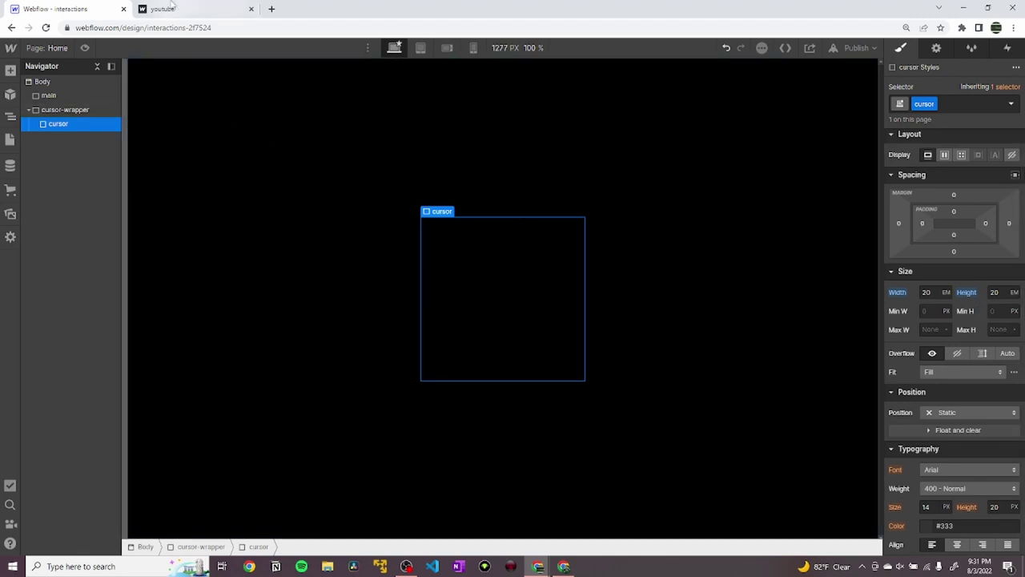
key(ctrl+Tab)
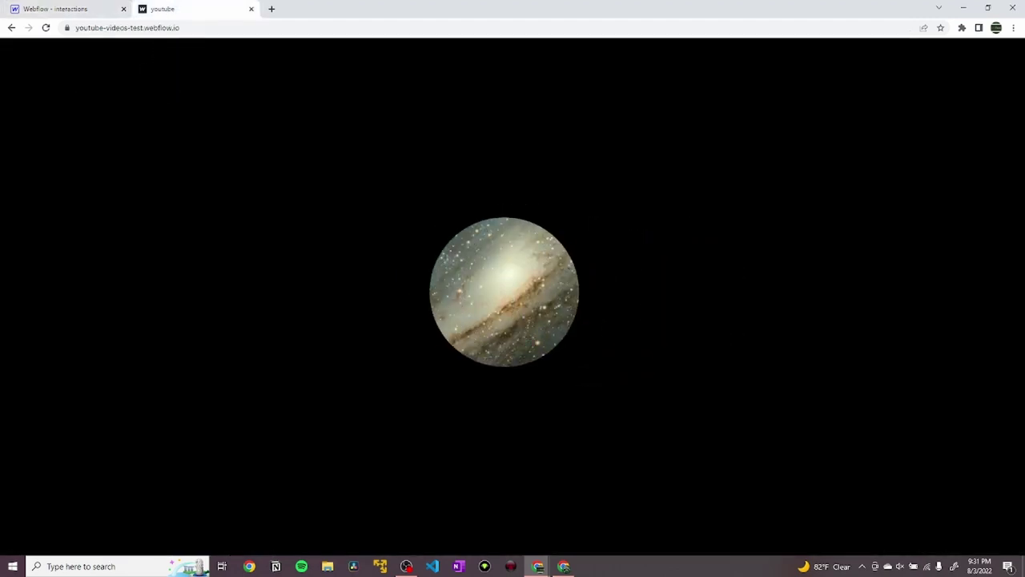
click(117, 16)
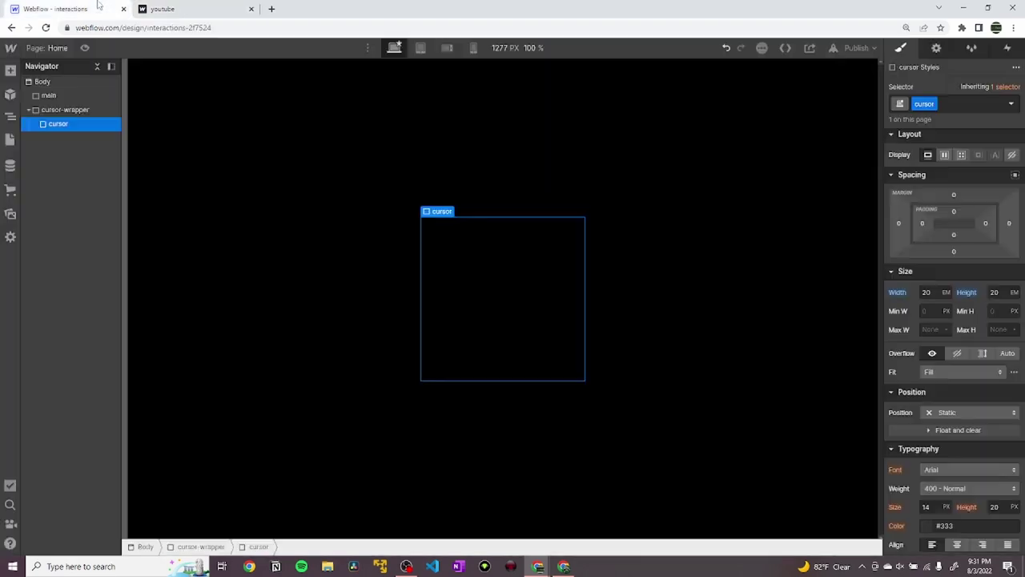
- Nest a new div block inside cursor and give it the class "cursor-image"
click(10, 70)
drag(46, 272, 97, 131)
click(925, 103)
text(cursor-image)
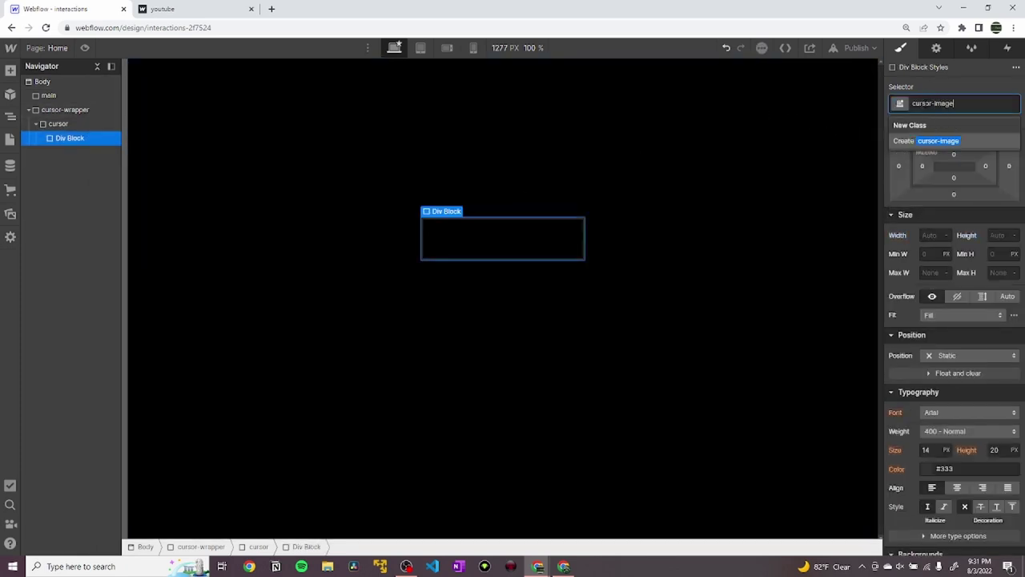
key(Return)
- Size the cursor-image block to 100 VW wide and 100 VH high
click(933, 234)
text(100vw)
key(Return)
click(996, 236)
text(100vh)
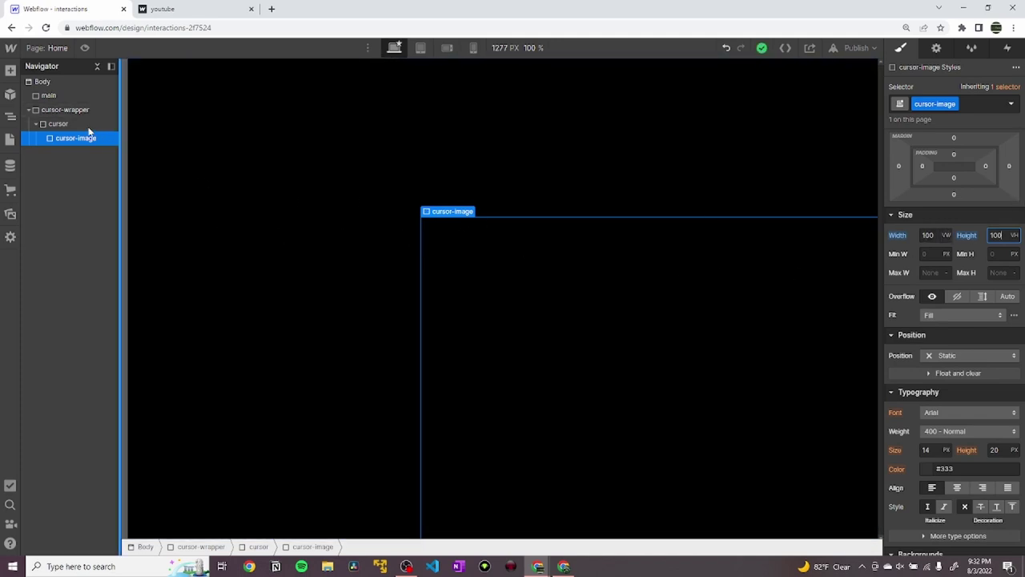
- Make cursor-image absolutely positioned with the top-left preset
click(970, 352)
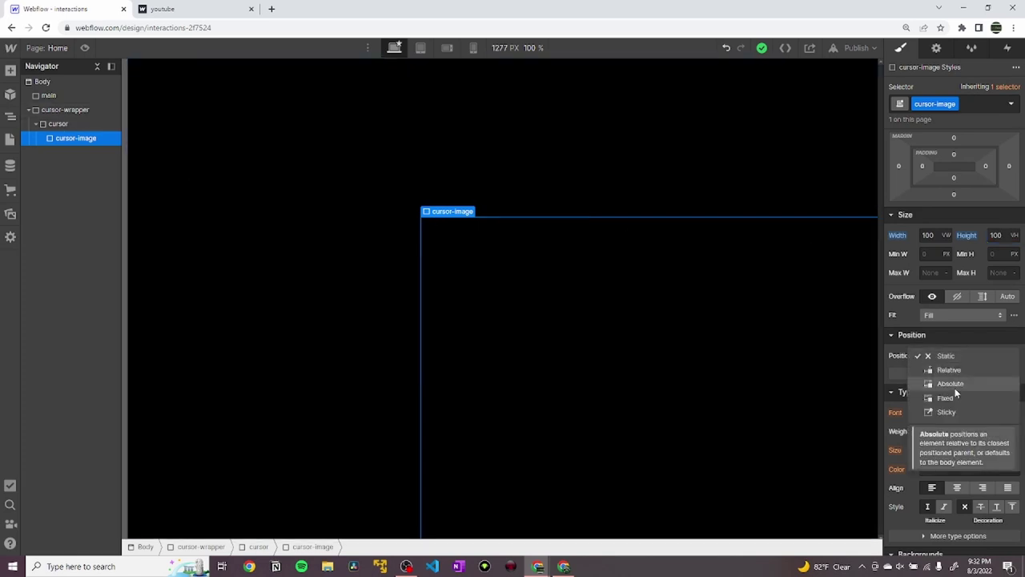
click(950, 384)
click(924, 373)
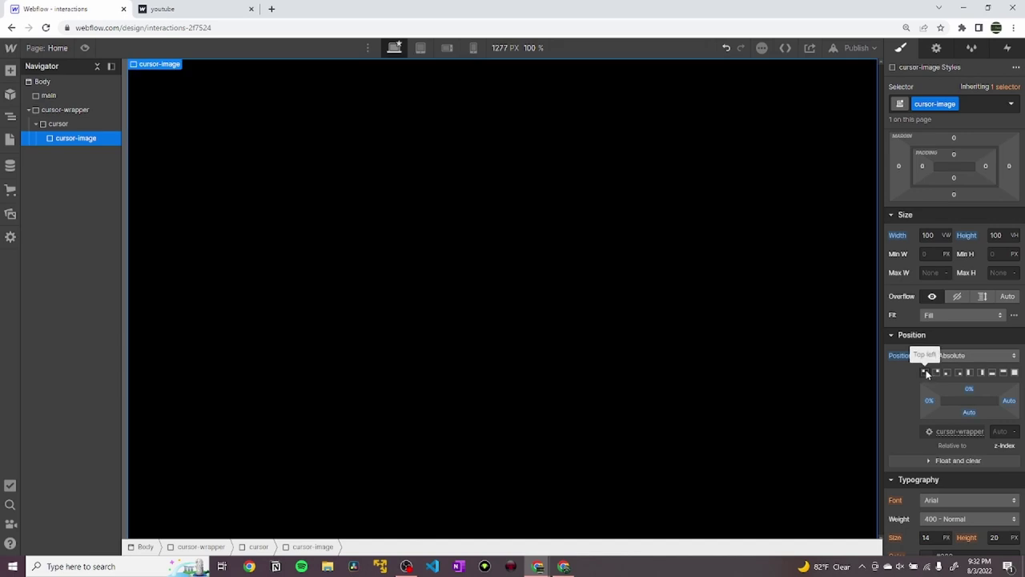
- Add a background image to cursor-image, using the galaxy photo from the project assets
scroll(949, 357, down, 1)
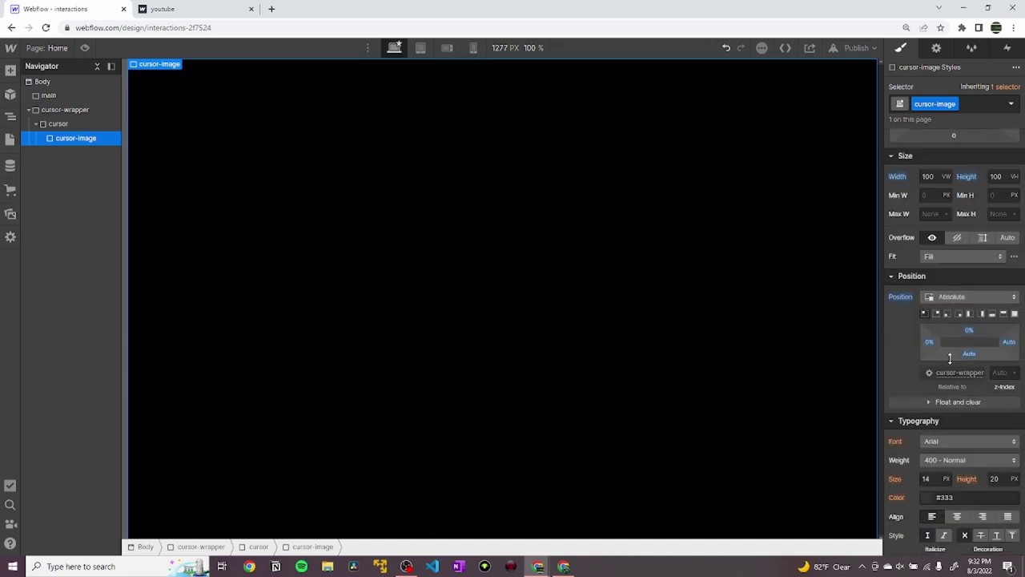
scroll(950, 358, down, 5)
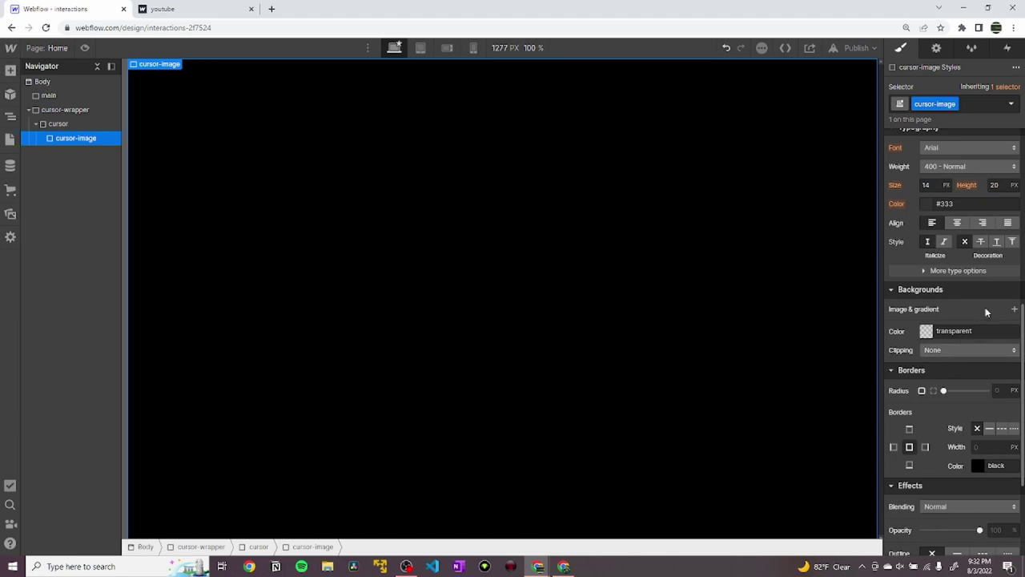
click(1013, 309)
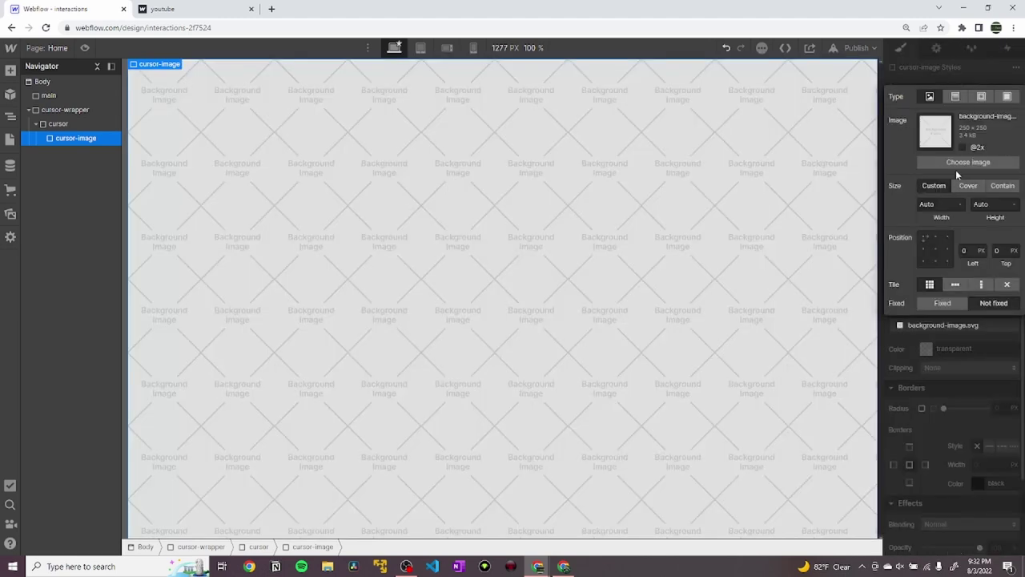
click(948, 164)
click(48, 164)
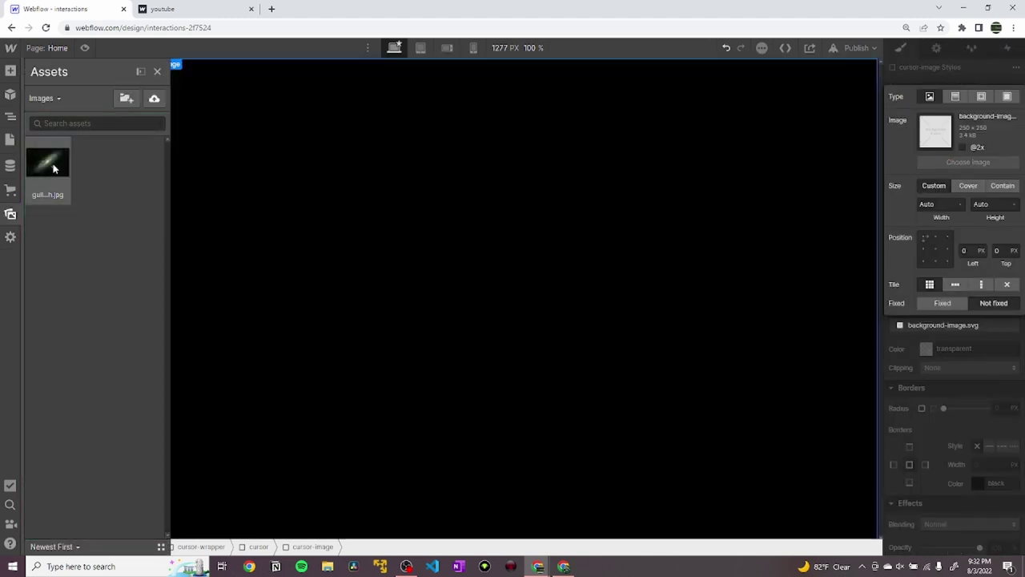
click(440, 254)
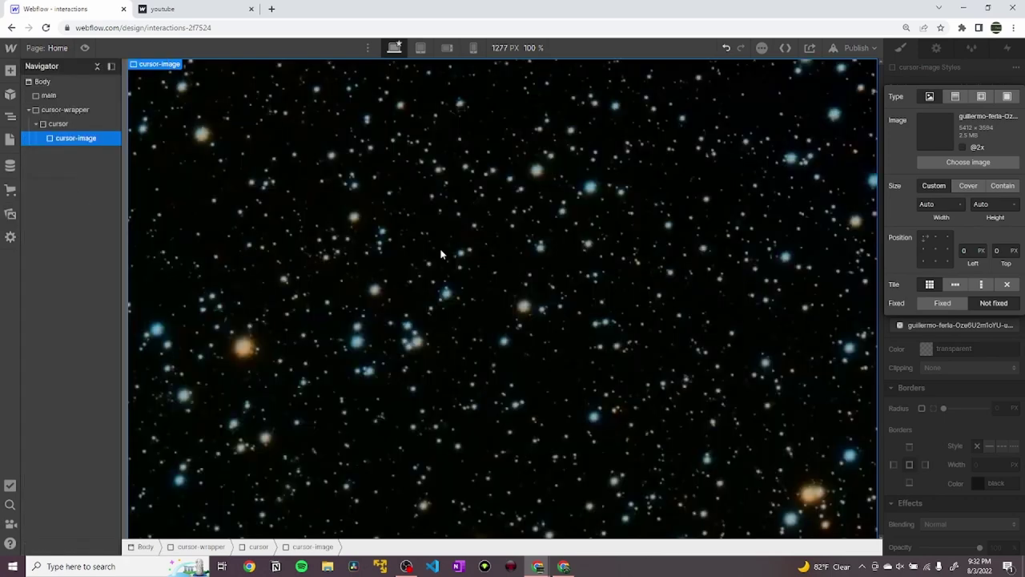
- Set the galaxy background's size to Cover and center it at 50% left and 50% top
click(968, 185)
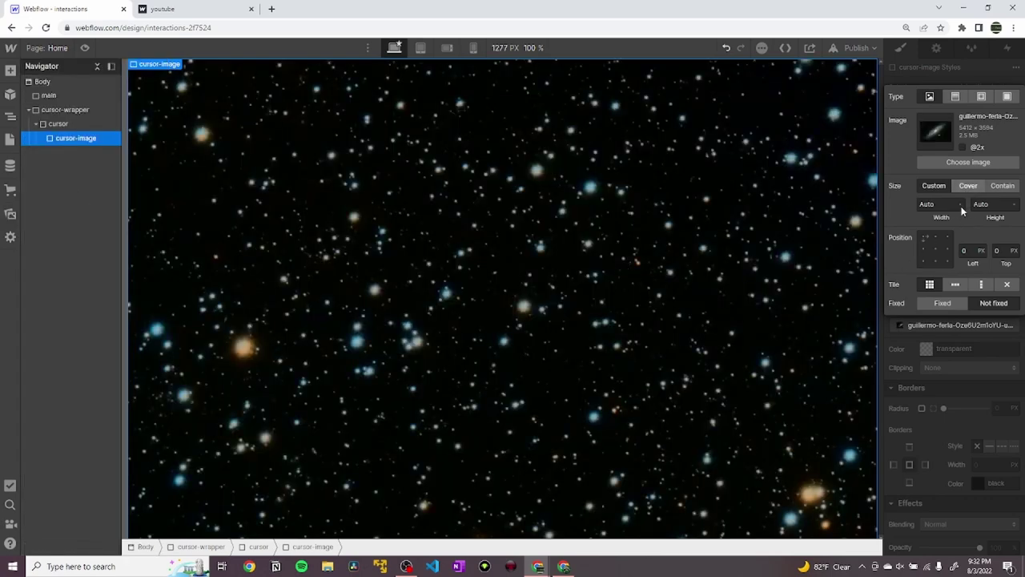
click(935, 250)
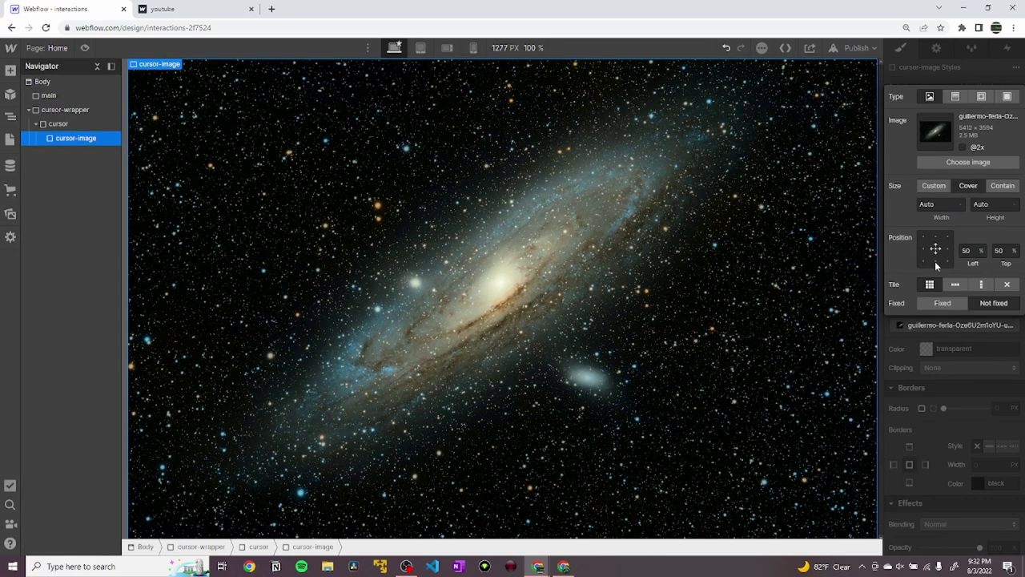
click(972, 331)
- Compare with the published example page and set the cursor block's overflow to hidden
click(109, 126)
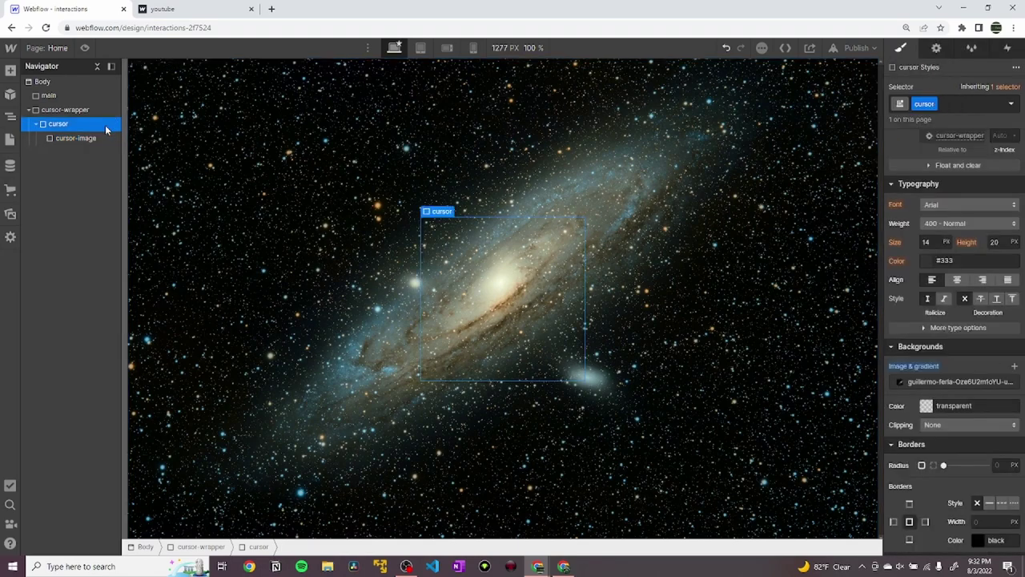
click(163, 9)
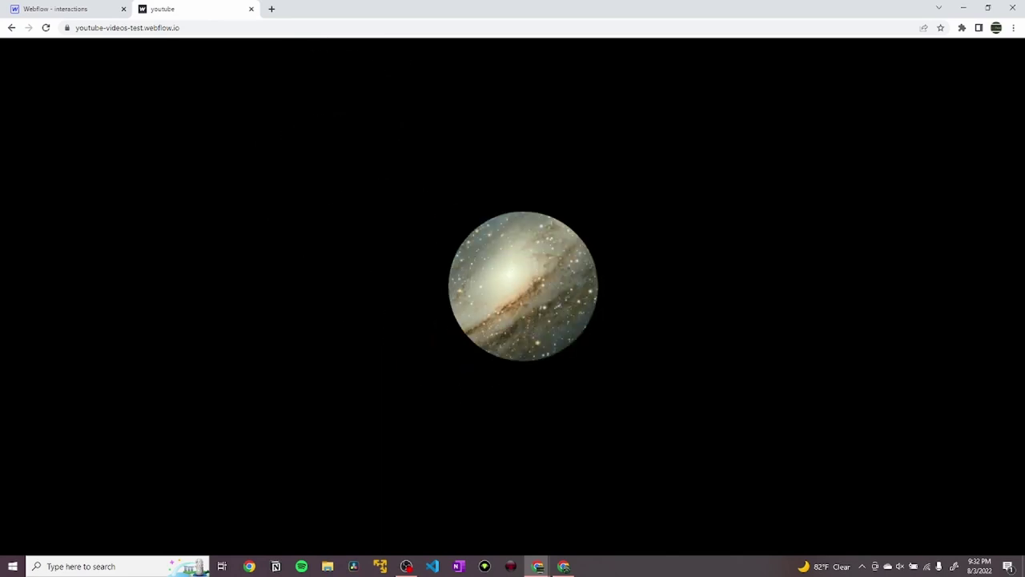
click(56, 9)
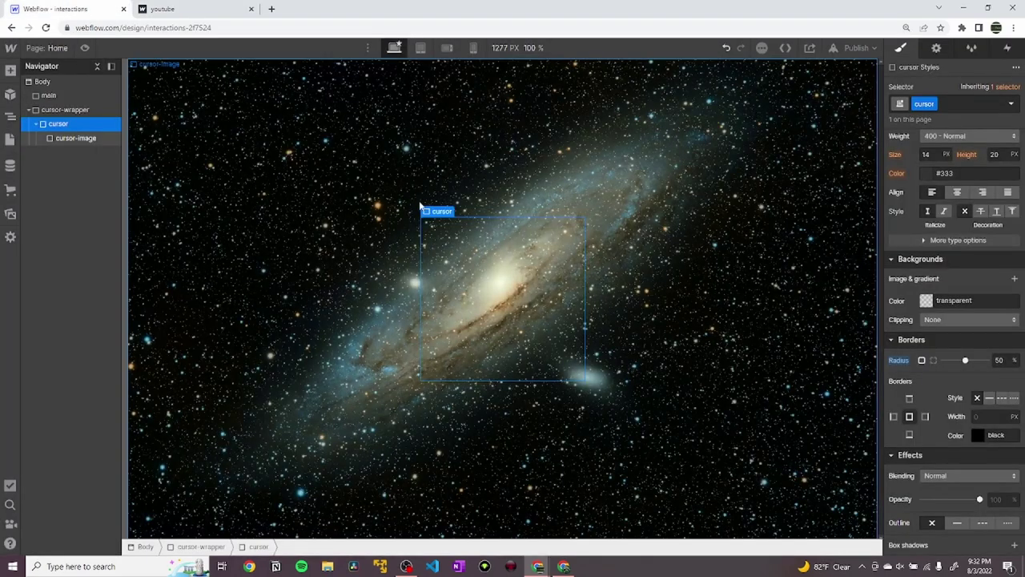
scroll(995, 274, up, 5)
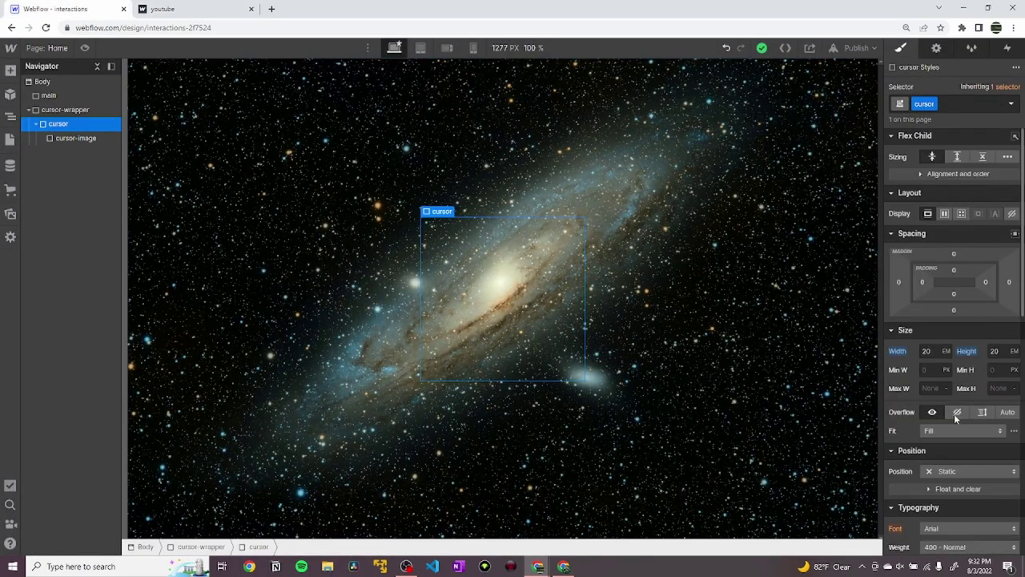
click(955, 413)
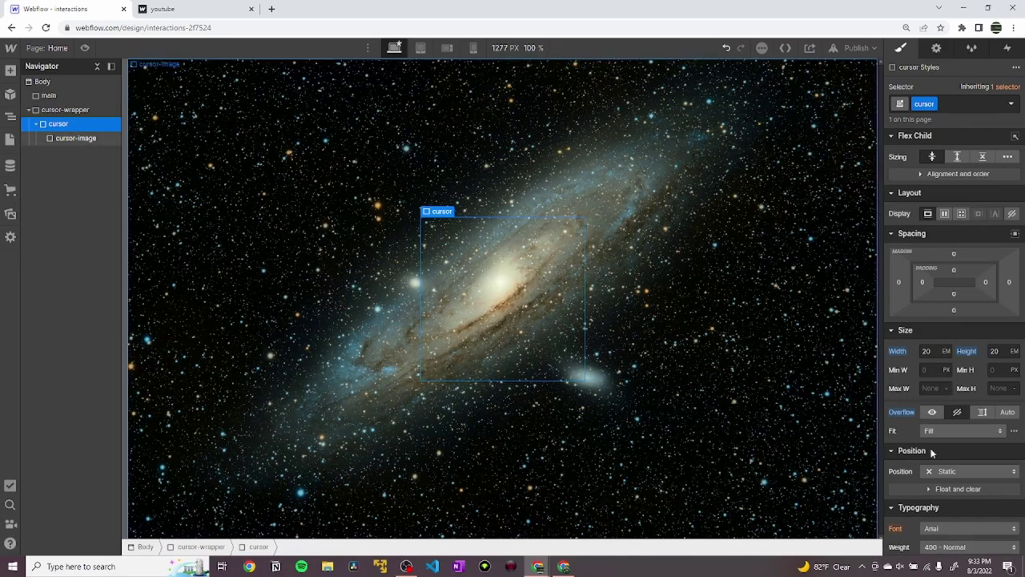
- Change the cursor block's position to Absolute
scroll(931, 452, down, 1)
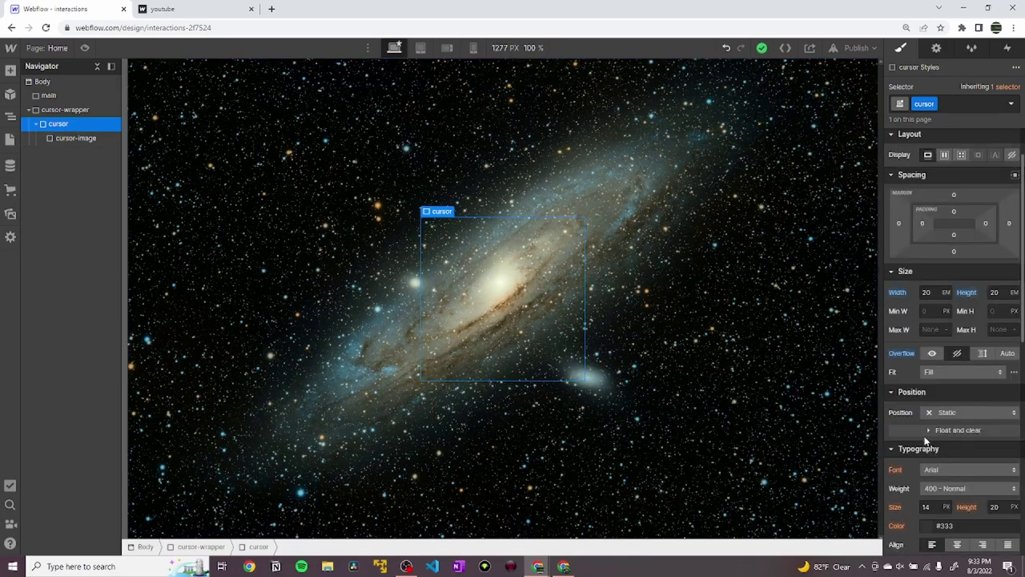
click(957, 412)
click(954, 439)
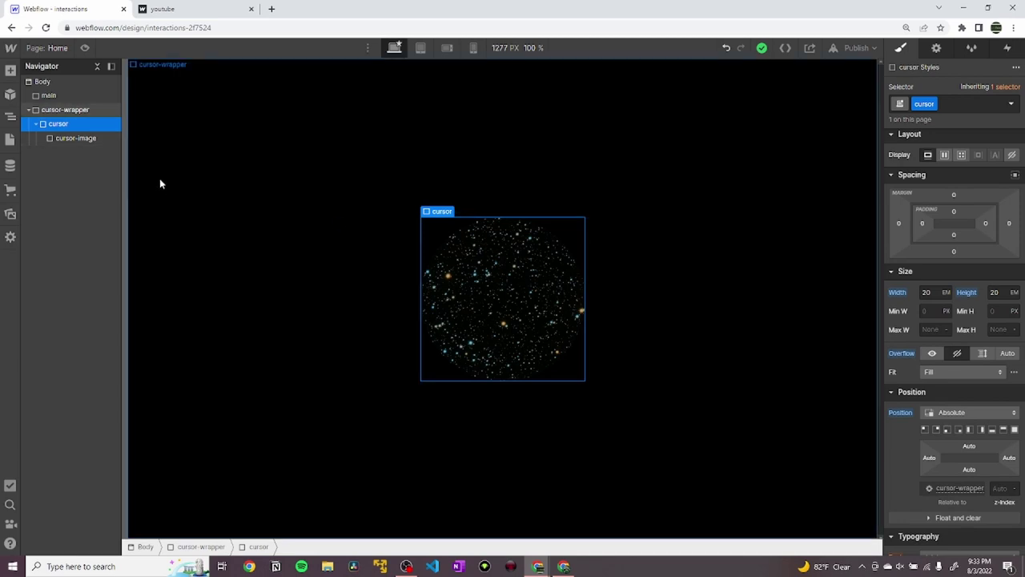
- Reset the position offsets of cursor-image to Auto on all sides
click(80, 139)
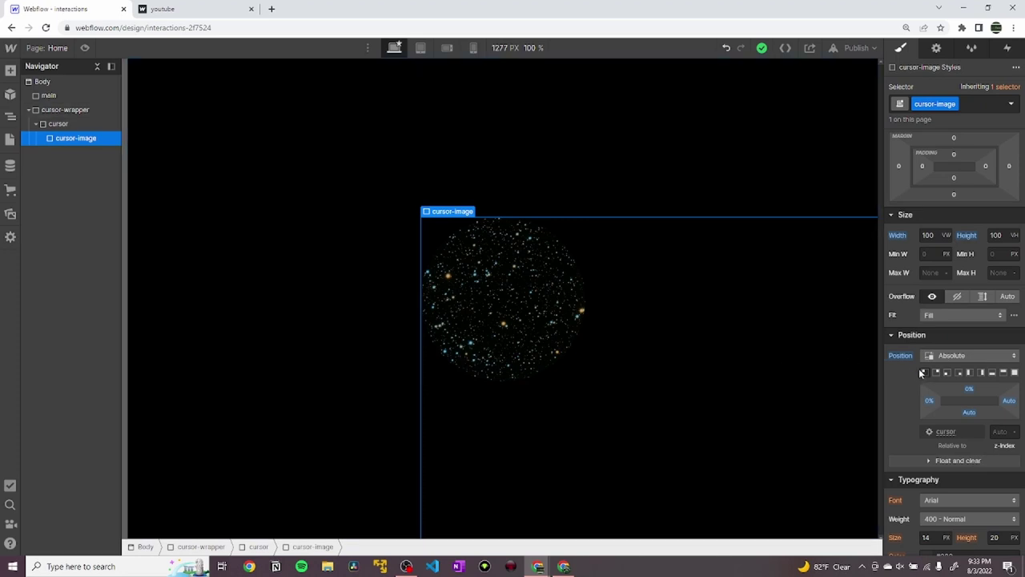
alt+click(929, 400)
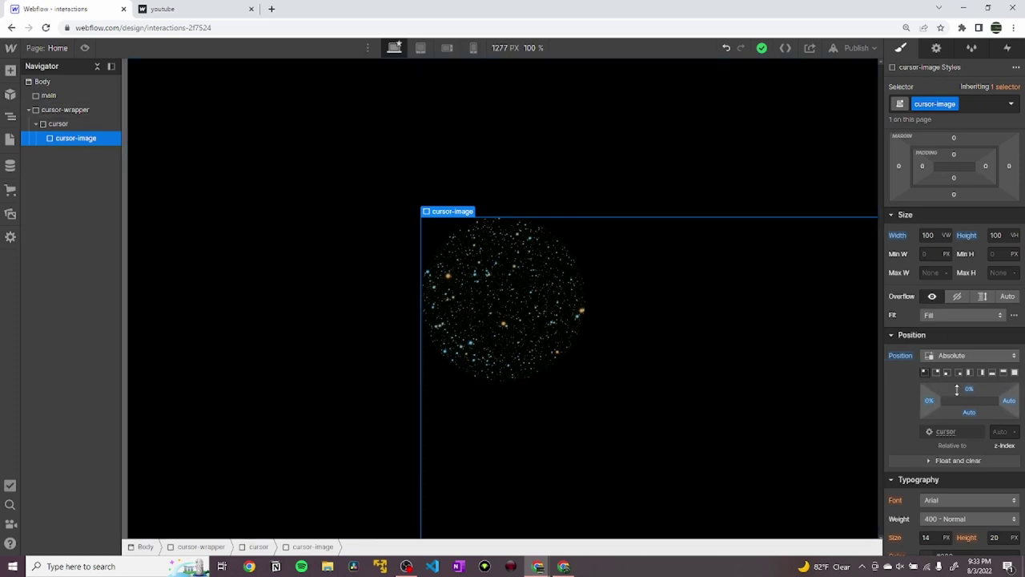
alt+click(970, 390)
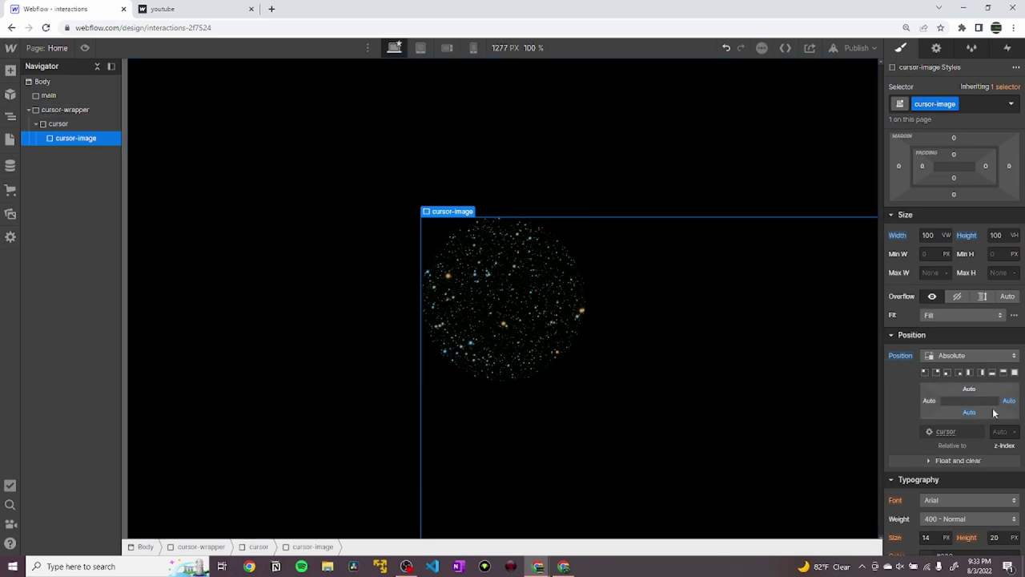
alt+click(969, 413)
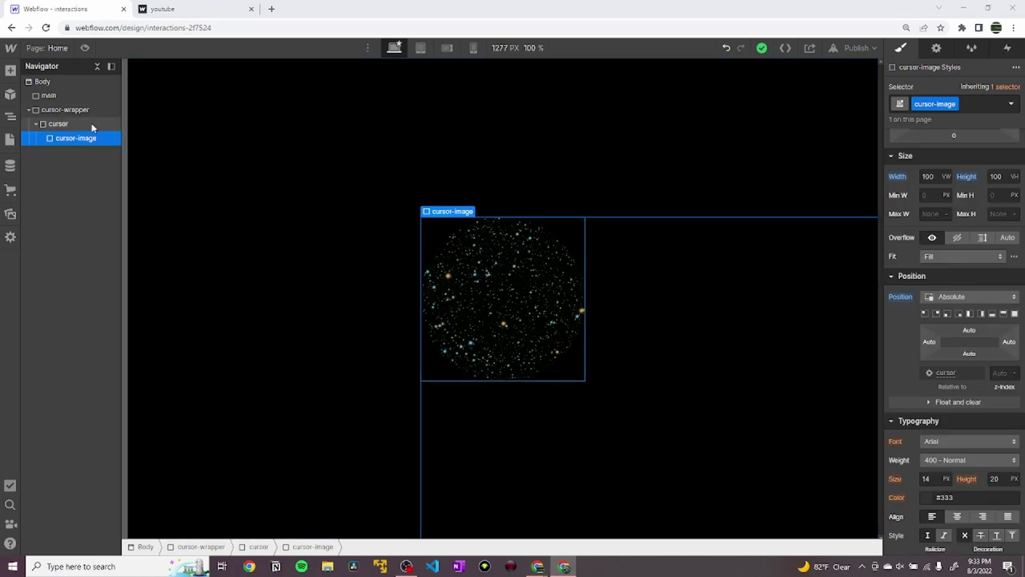
- Set the cursor block's layout to a vertical flexbox with its content centered in both Align and Justify
click(91, 123)
scroll(978, 204, up, 2)
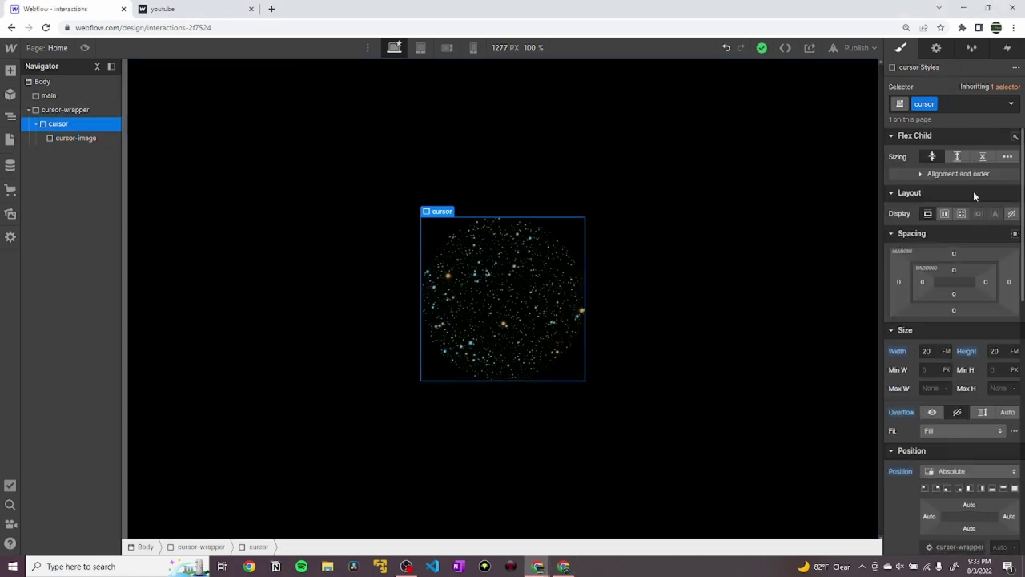
click(946, 214)
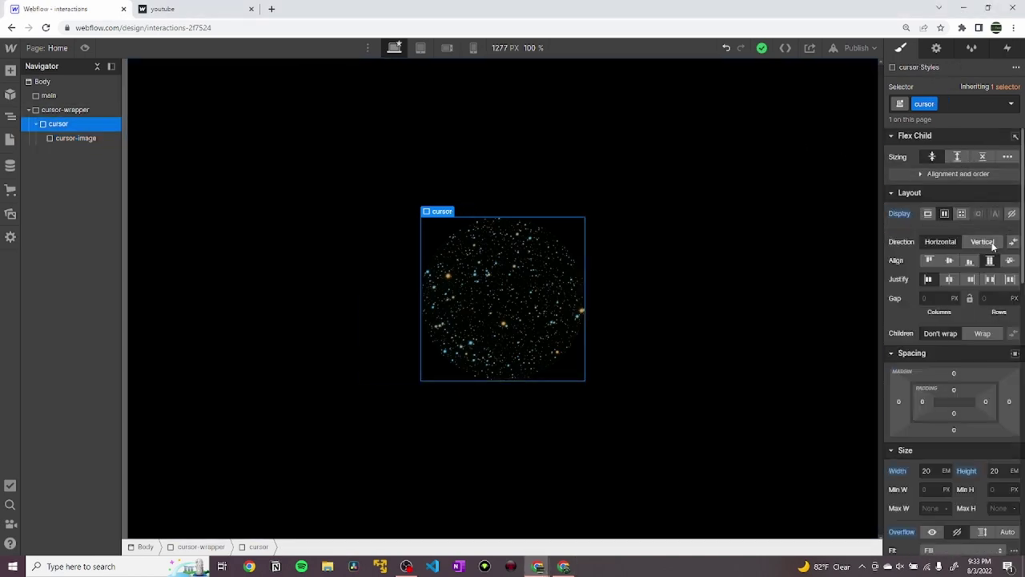
click(949, 260)
click(950, 279)
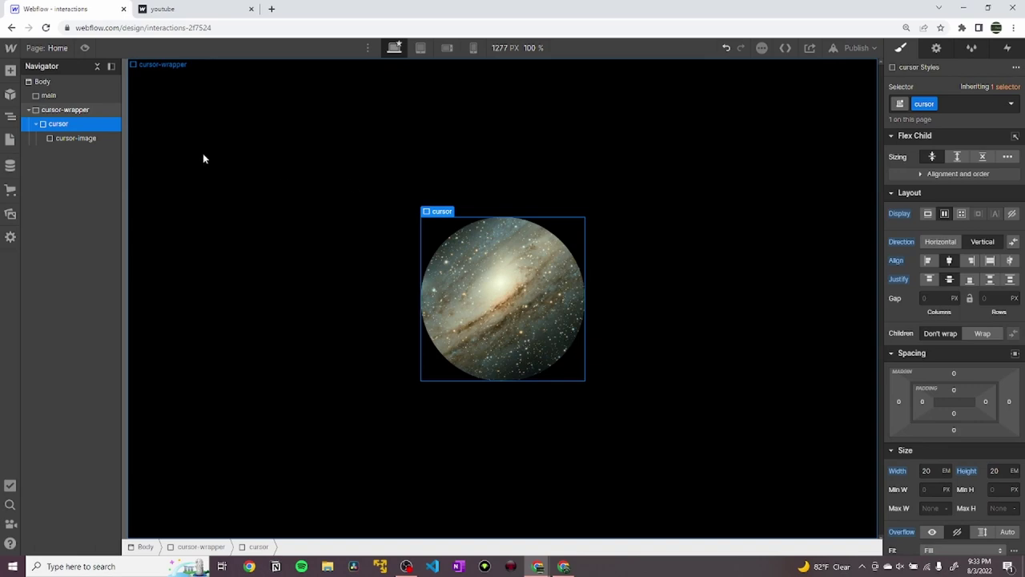
- Clear the cursor block's overflow setting to expose the full galaxy image, and set it back to Hidden
scroll(935, 451, down, 1)
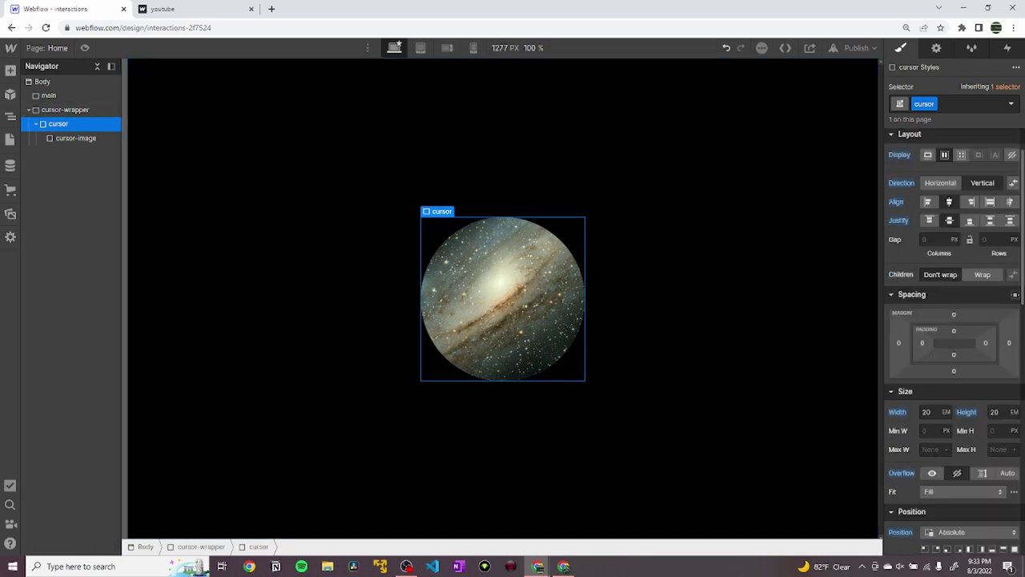
alt+click(913, 472)
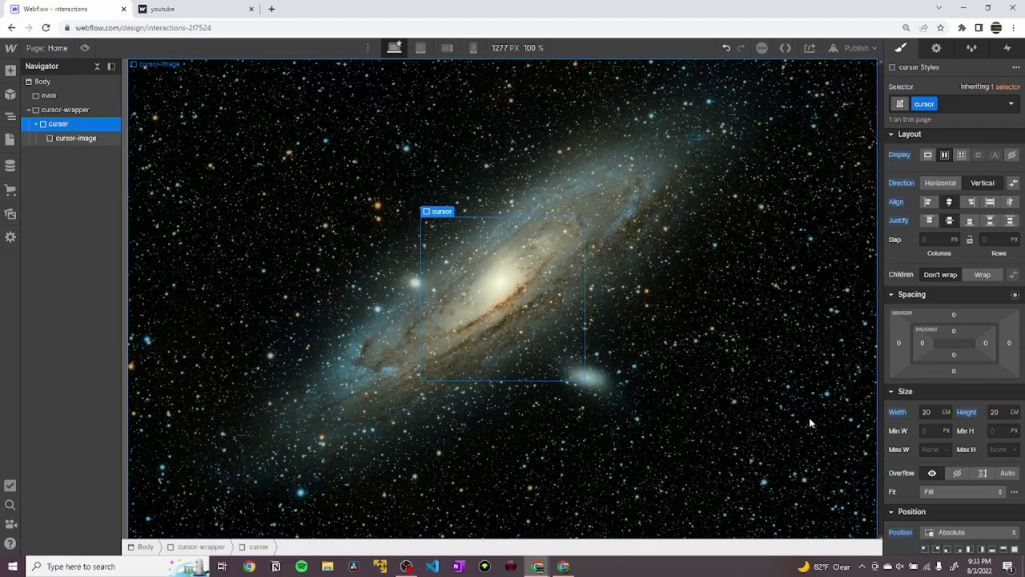
click(954, 474)
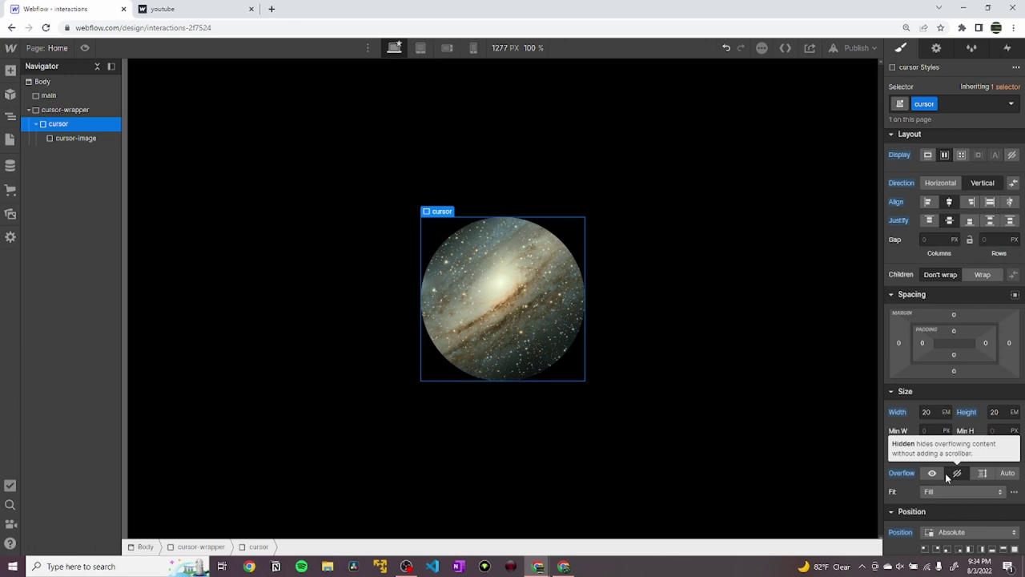
- Check the circular image mask in the page preview and return to the design view
click(184, 7)
click(72, 8)
click(84, 47)
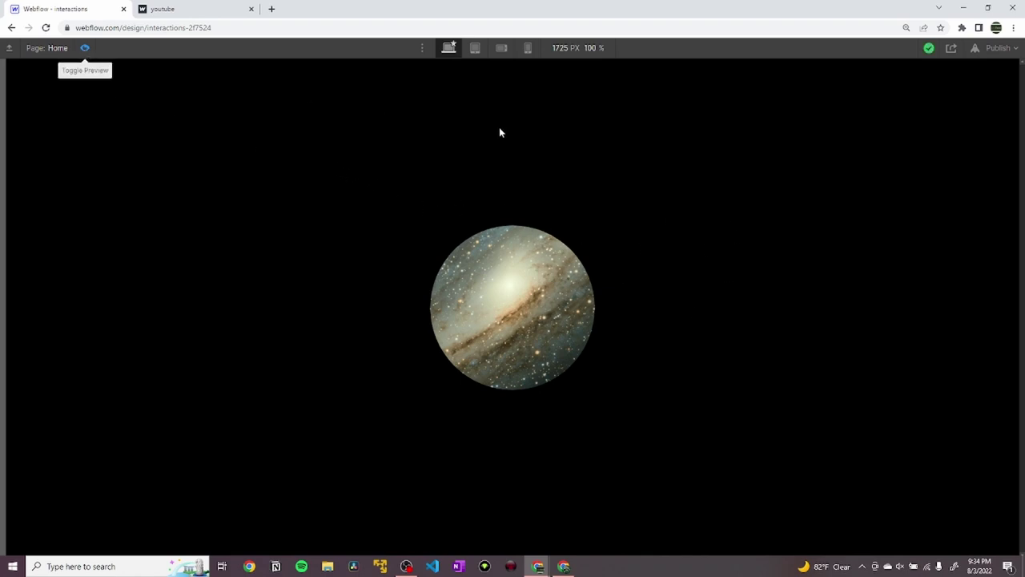
key(ctrl+shift+p)
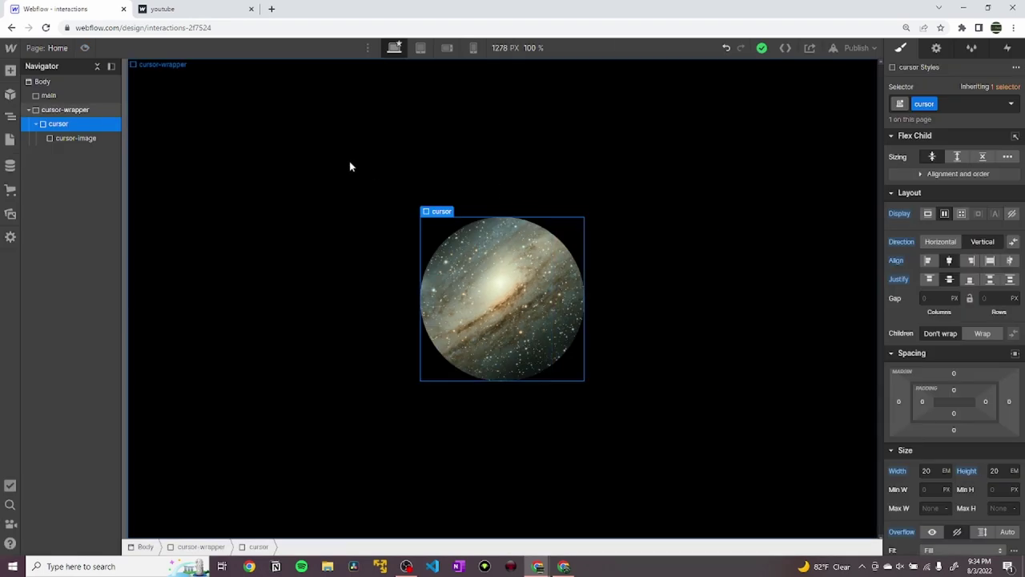
- Add a "Mouse move in viewport" page trigger for the Body with the action Play mouse animation
click(54, 81)
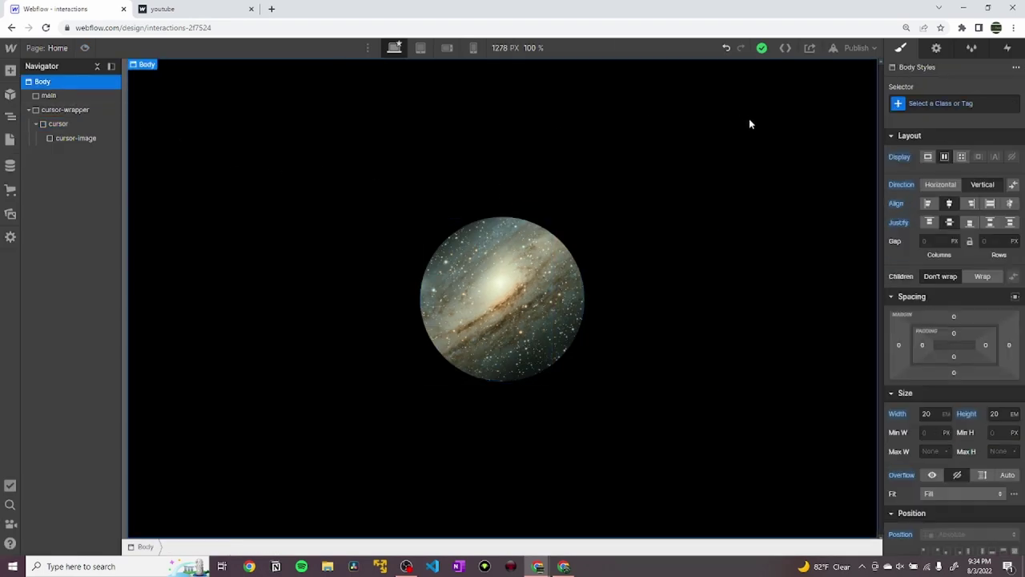
click(1007, 48)
click(1019, 205)
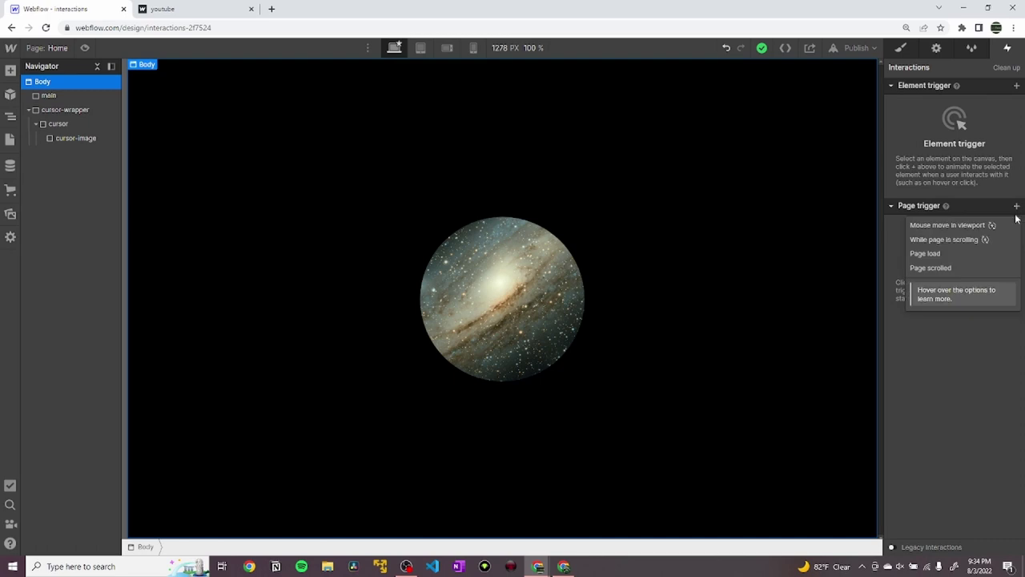
click(977, 225)
click(981, 158)
click(973, 185)
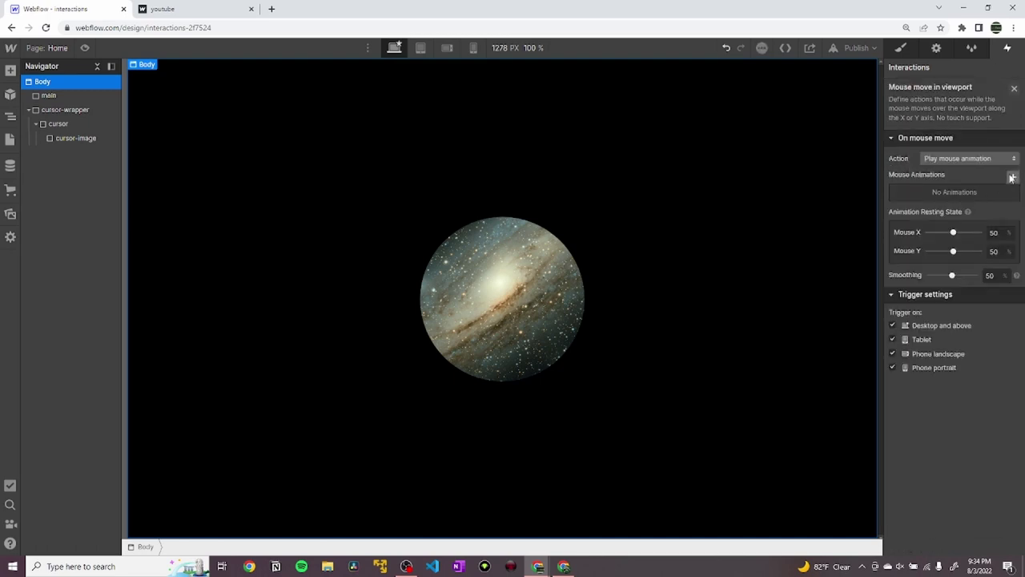
- Create a new mouse animation named "cursor move" for the trigger
click(1011, 178)
text(cursor move)
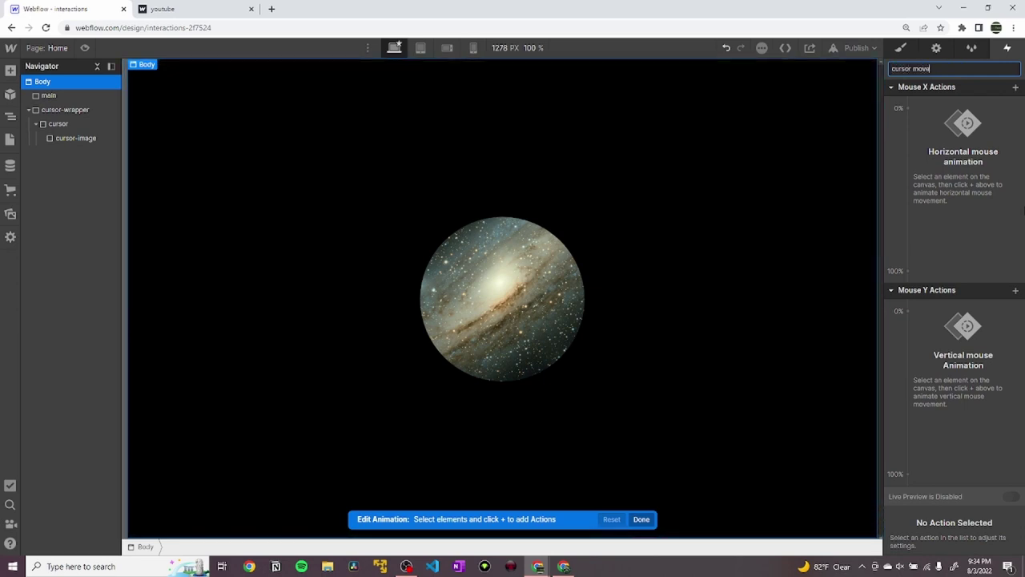
key(Return)
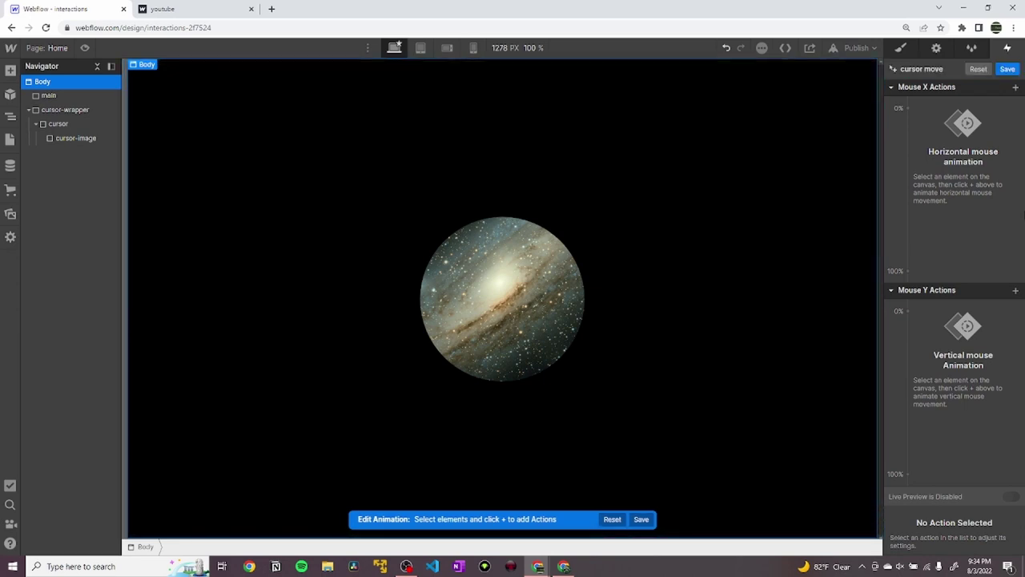
- Add a Move action for the cursor block to the Mouse X actions, with its 0% keyframe at X -50 VW
click(90, 125)
click(908, 108)
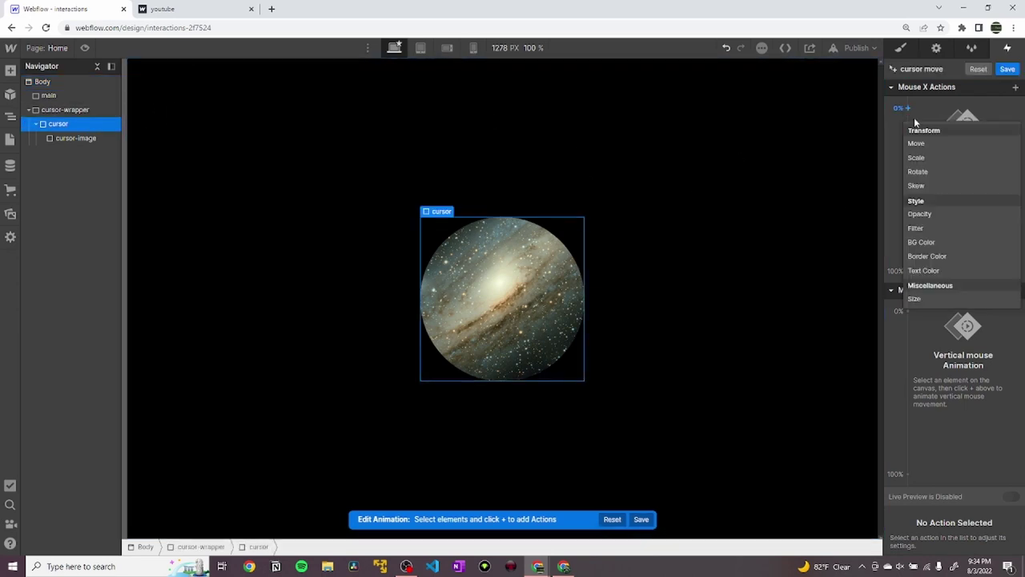
click(916, 143)
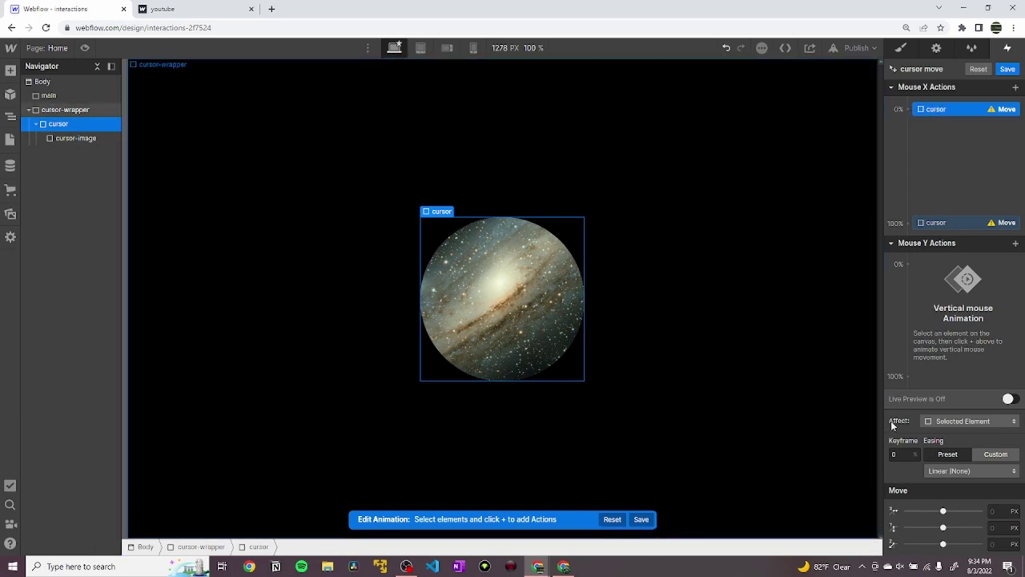
click(993, 510)
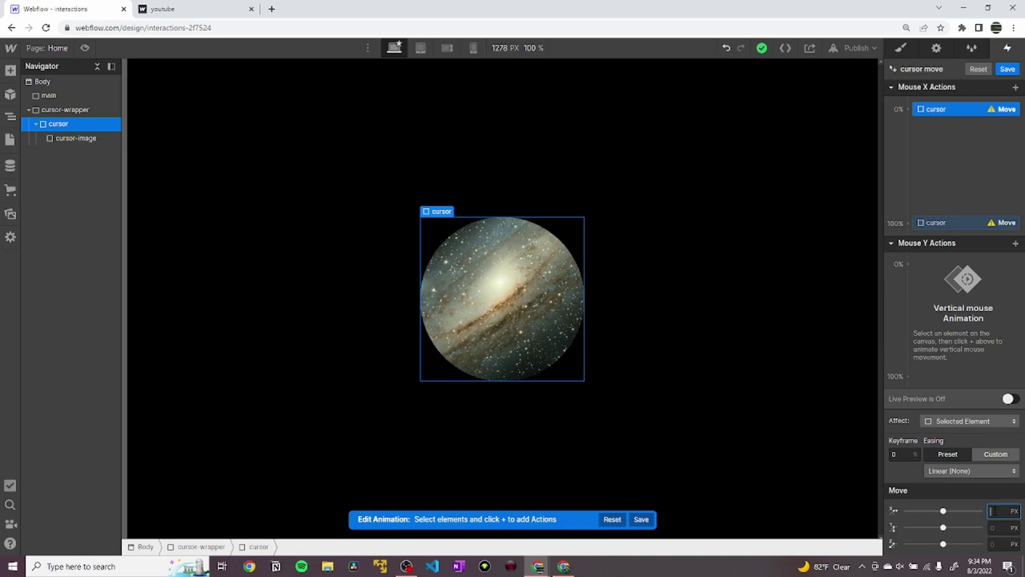
text(-)
text(50vw)
key(Return)
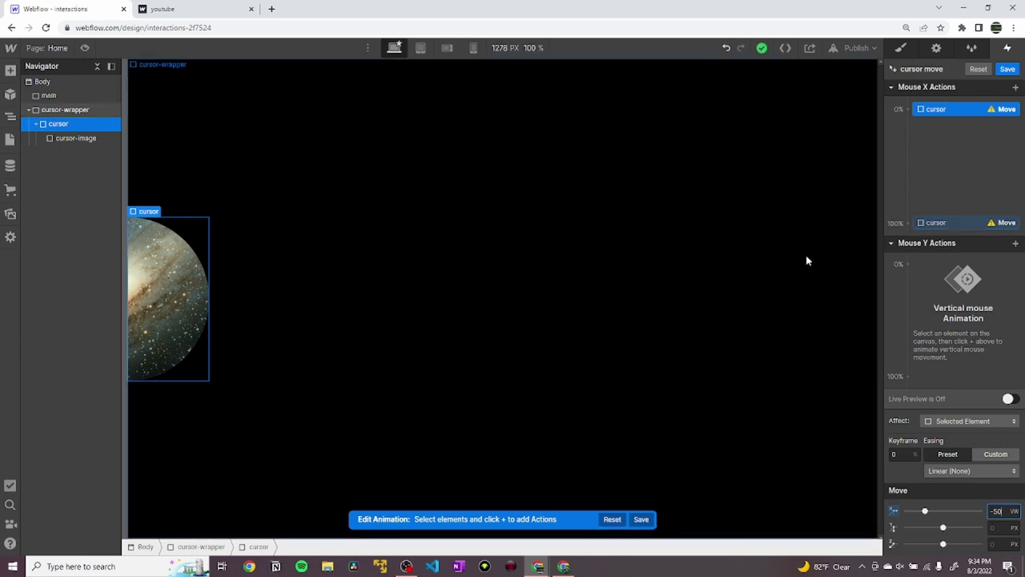
- Set the cursor block's 100% Mouse X keyframe to move 50 VW along X
click(936, 225)
click(997, 511)
text(50vw)
key(Return)
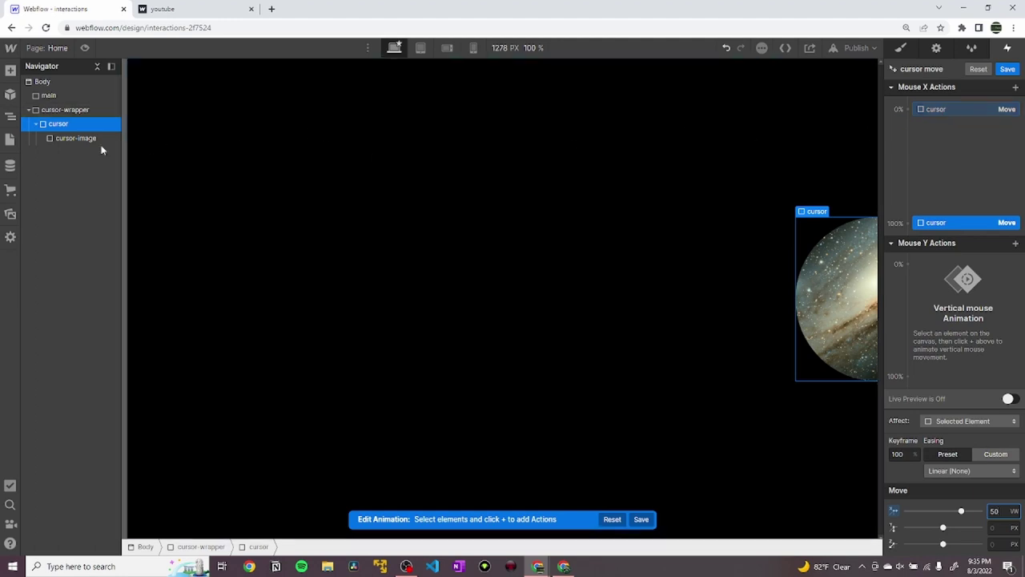
- Add a Mouse Y Move action for the cursor block, moving along Y from -50 VH at 0% to 50 VH at 100%
click(907, 265)
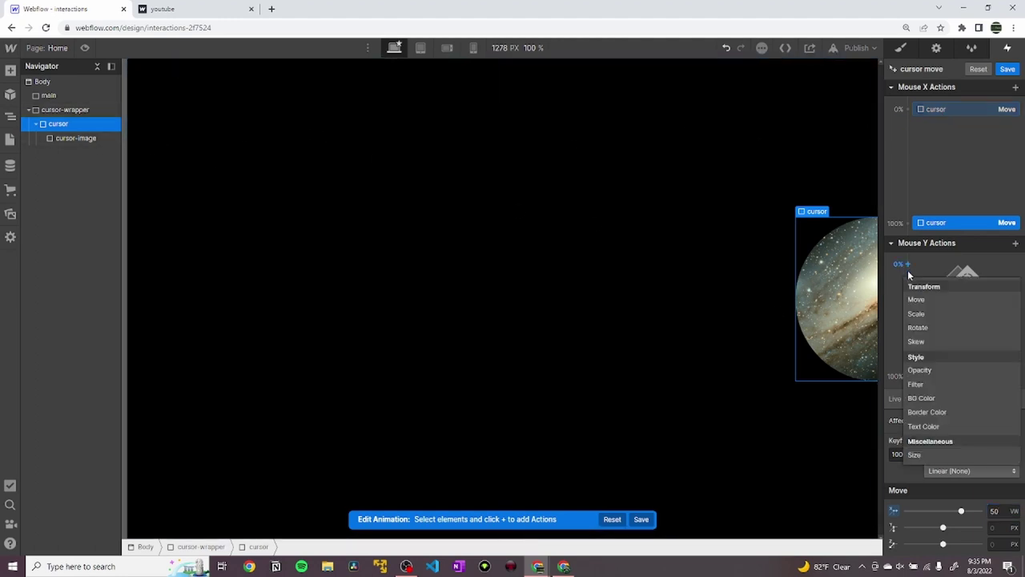
click(919, 299)
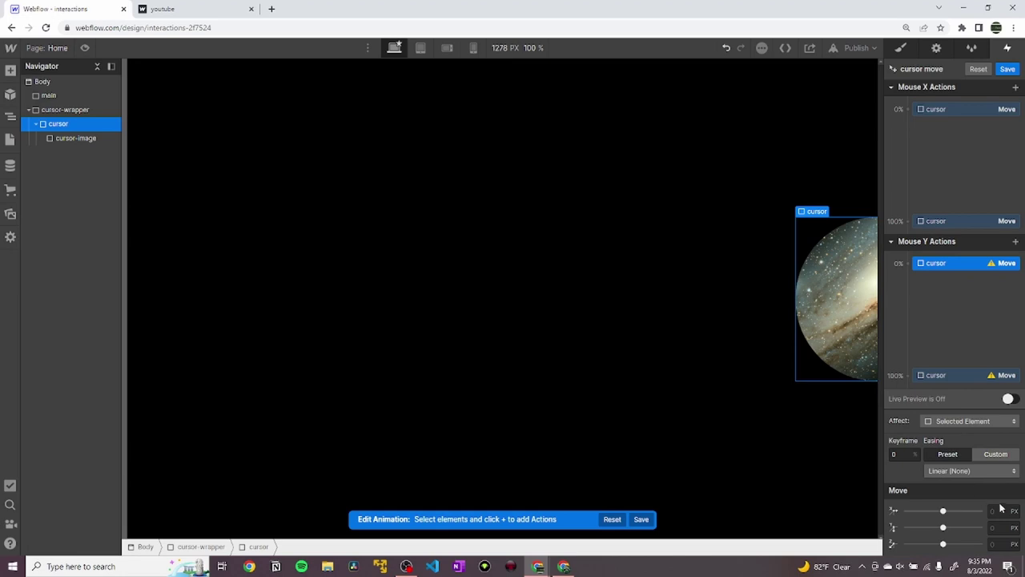
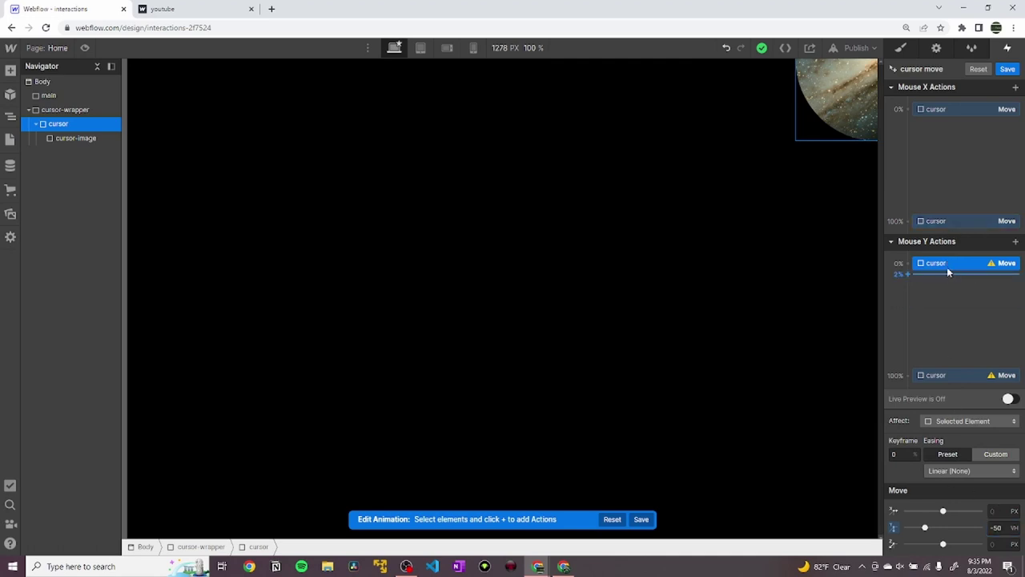
click(953, 378)
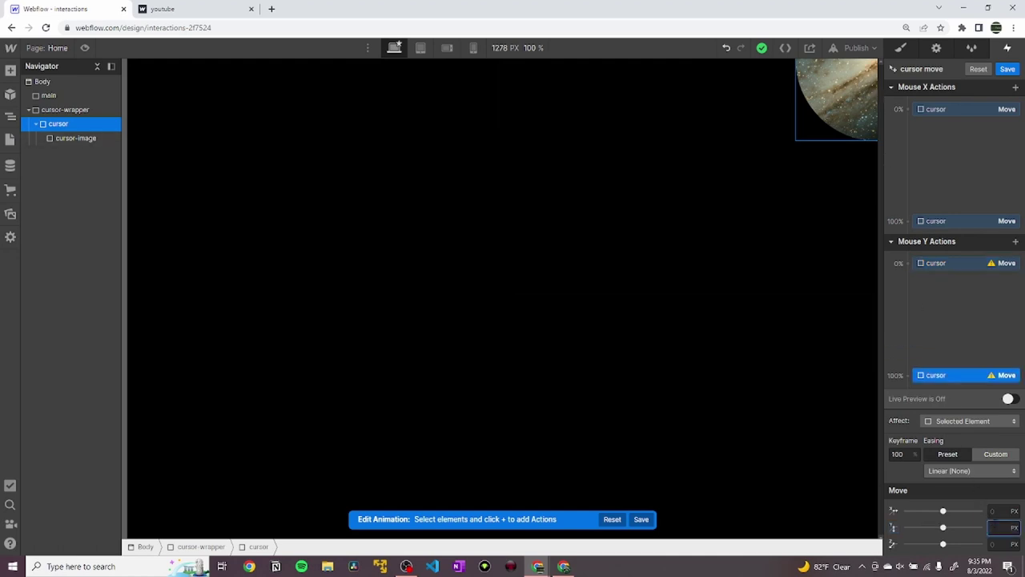
key(Return)
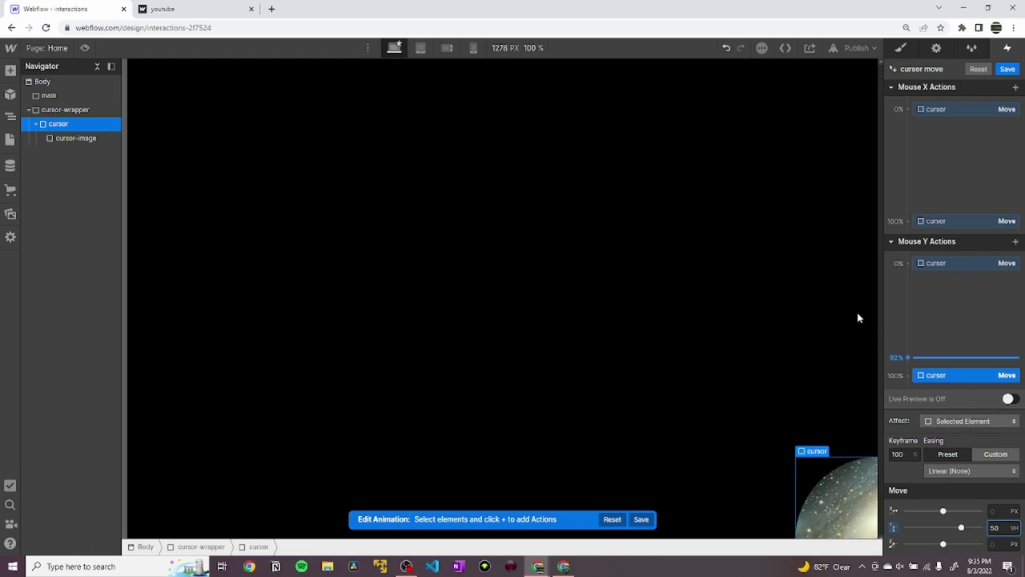
- Save the cursor move animation and test the mouse-following circle in the page preview
click(93, 142)
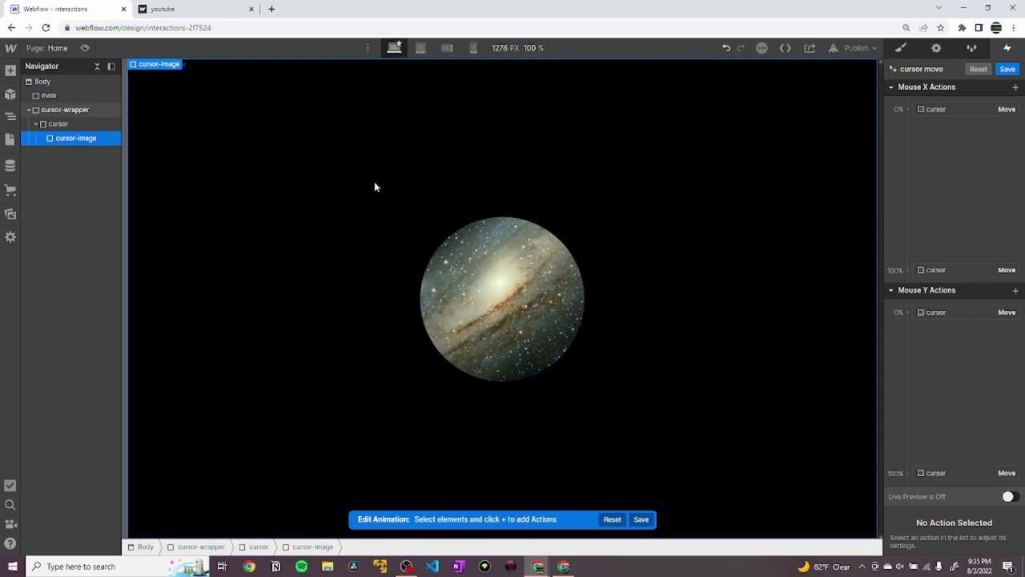
click(1010, 69)
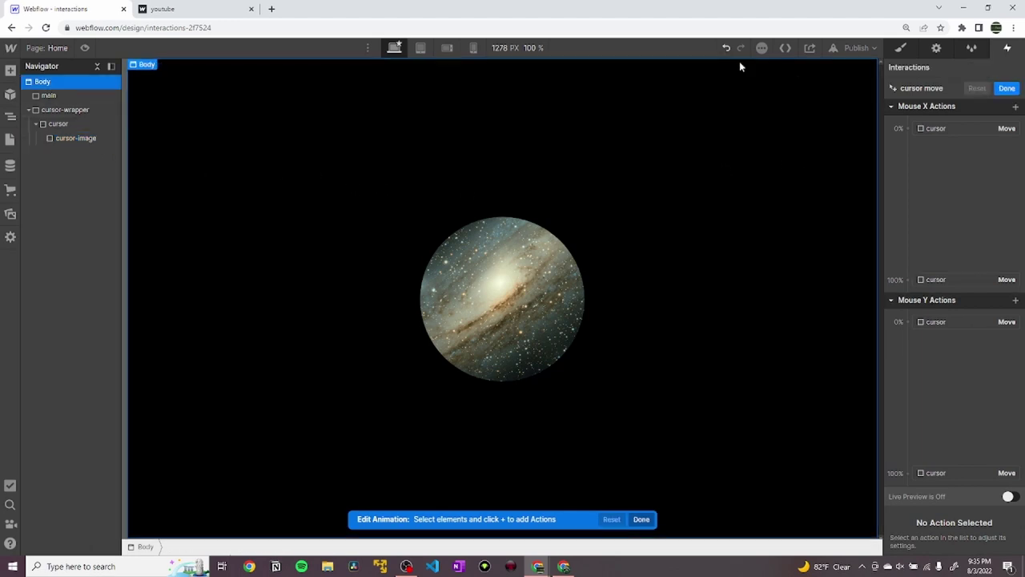
click(86, 50)
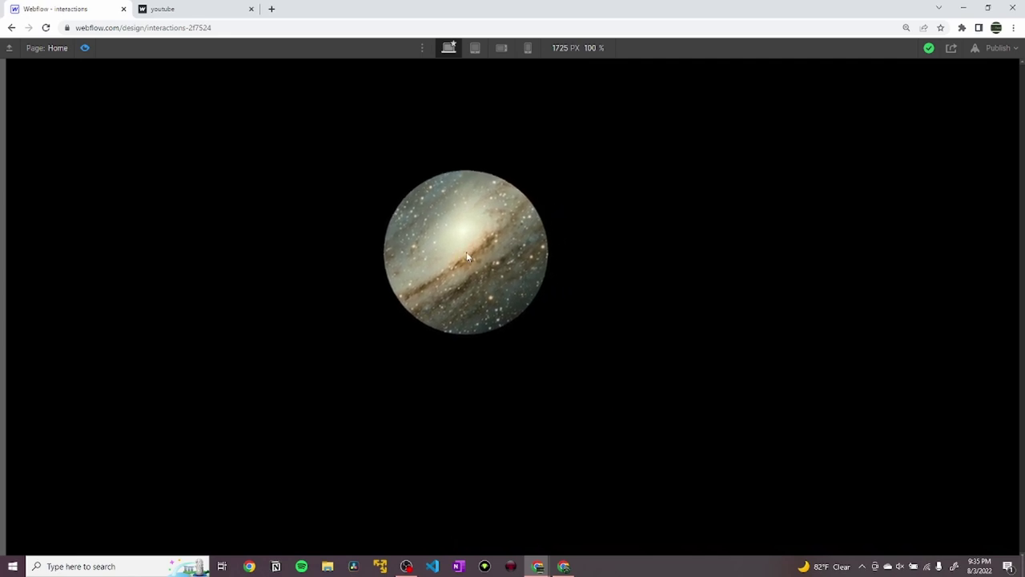
click(84, 47)
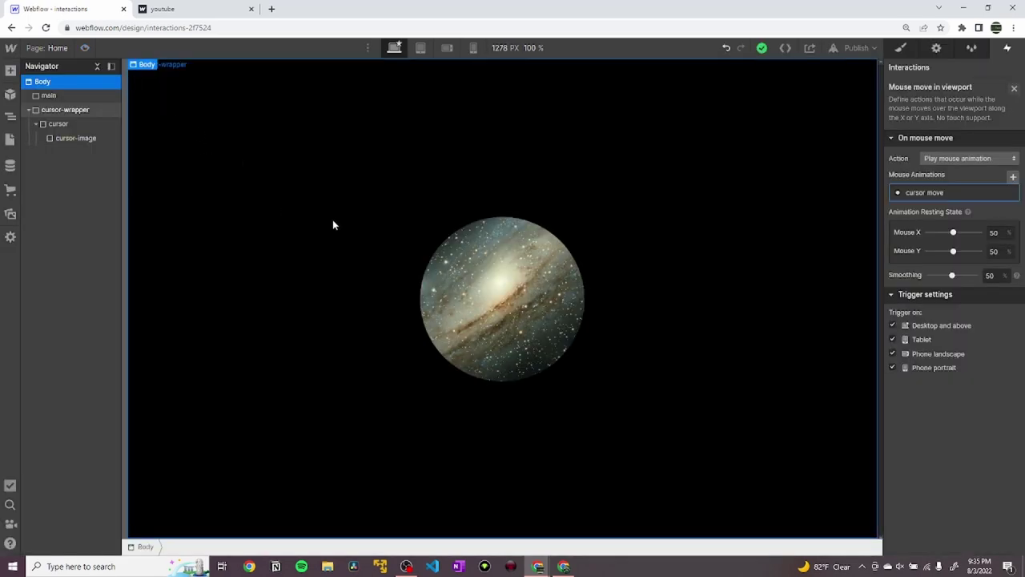
- Reopen the cursor move animation and add a Move action for cursor-image at 0% of the Mouse X actions
click(104, 138)
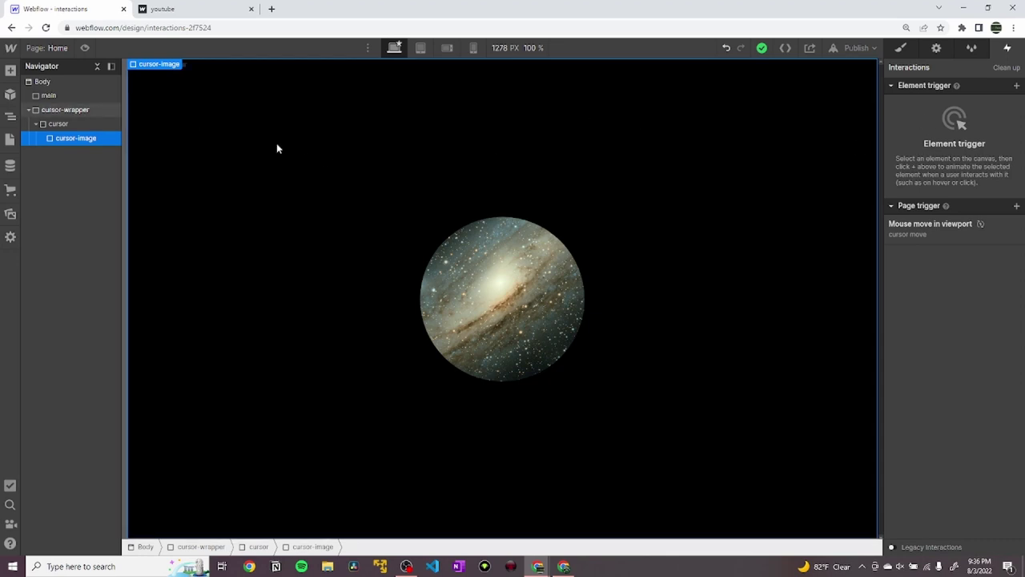
click(973, 224)
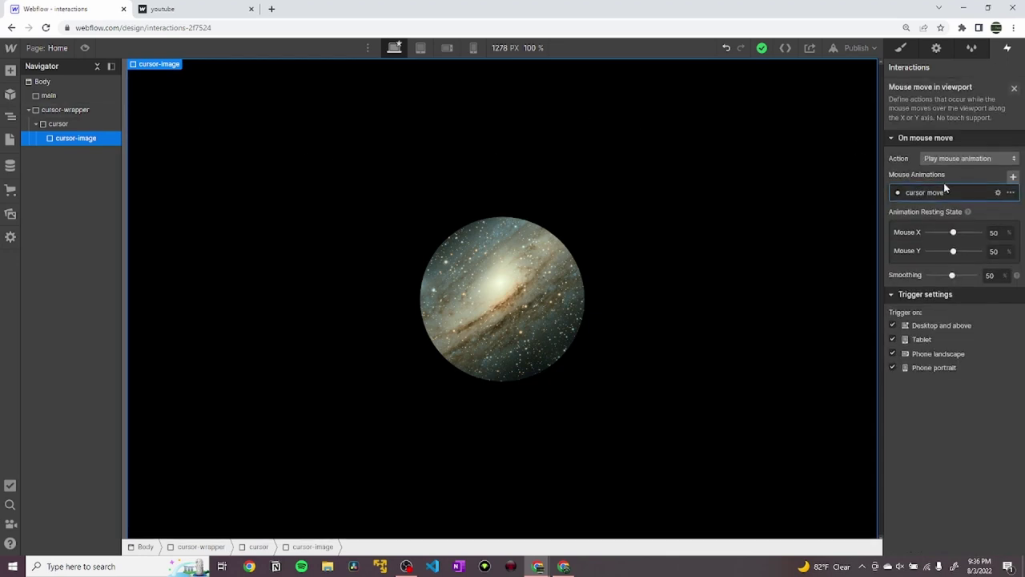
click(944, 179)
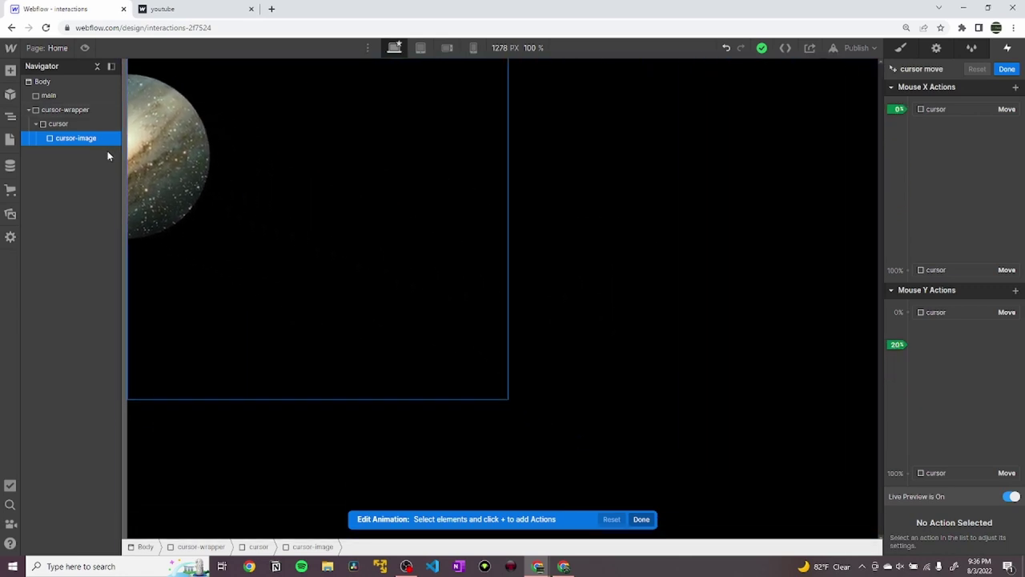
click(917, 112)
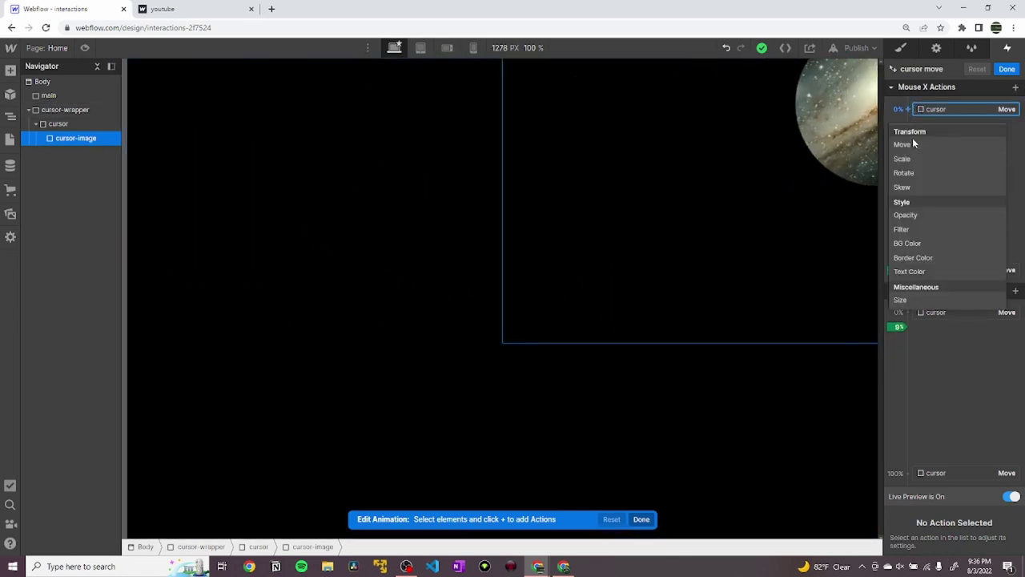
click(908, 144)
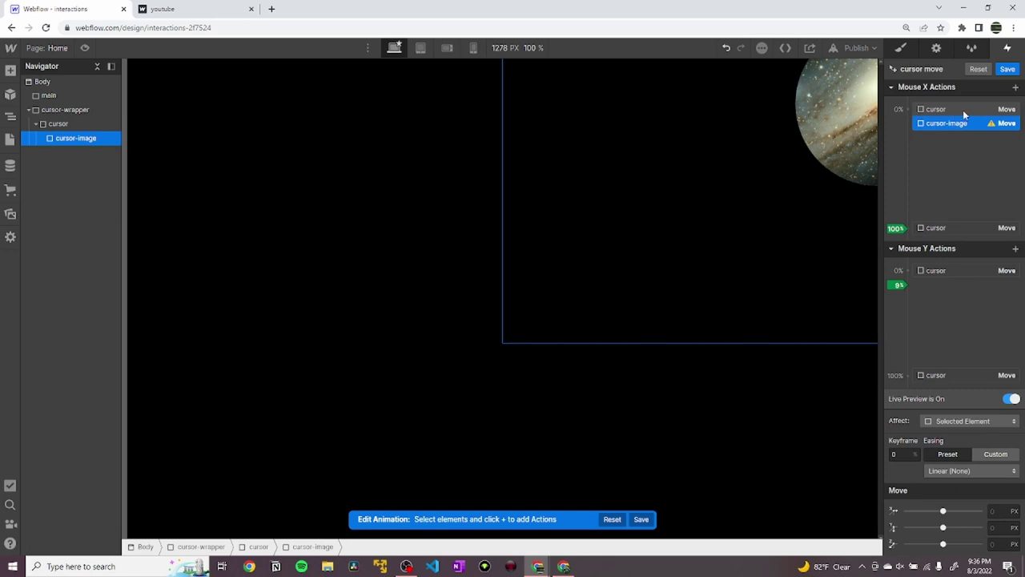
- Set cursor-image's 0% Mouse X keyframe to 50 VW along X, opposite to the cursor block's movement
click(962, 109)
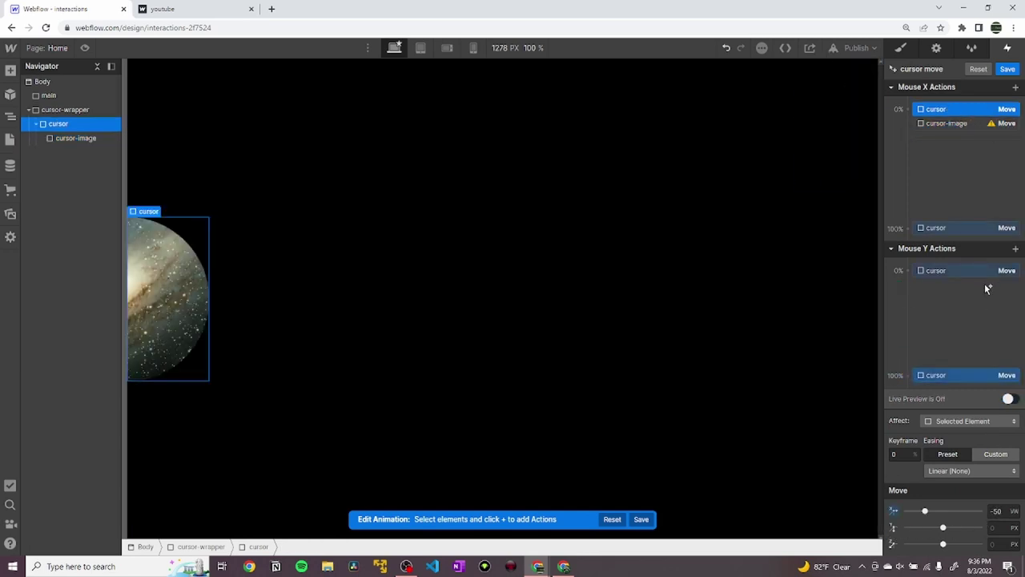
click(972, 125)
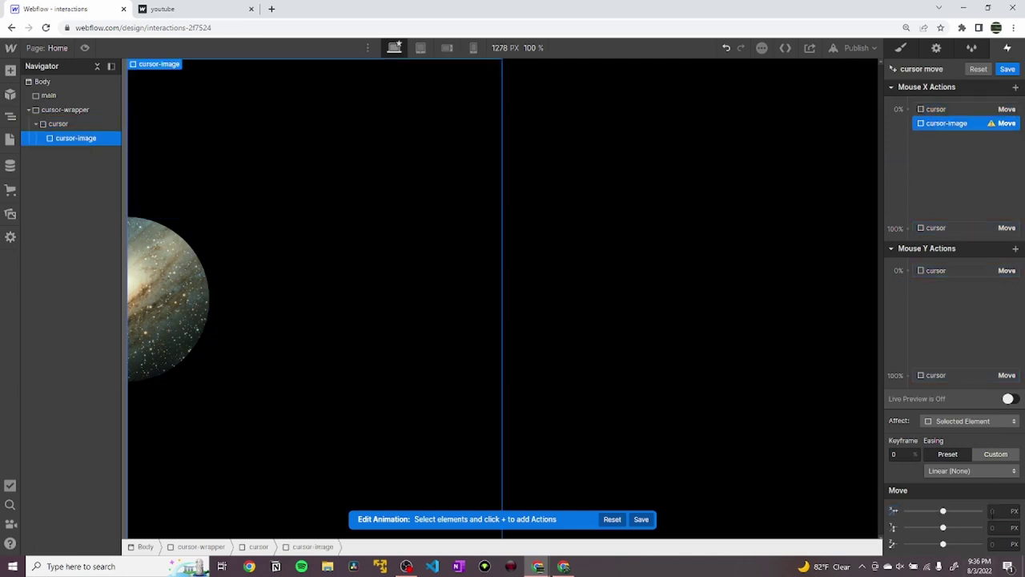
text(50vw)
key(Return)
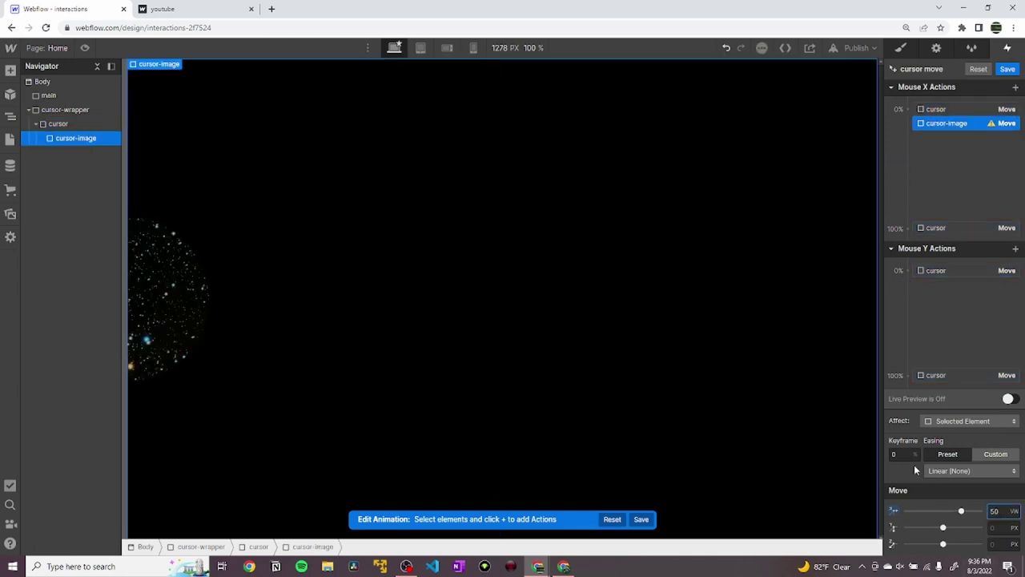
click(926, 230)
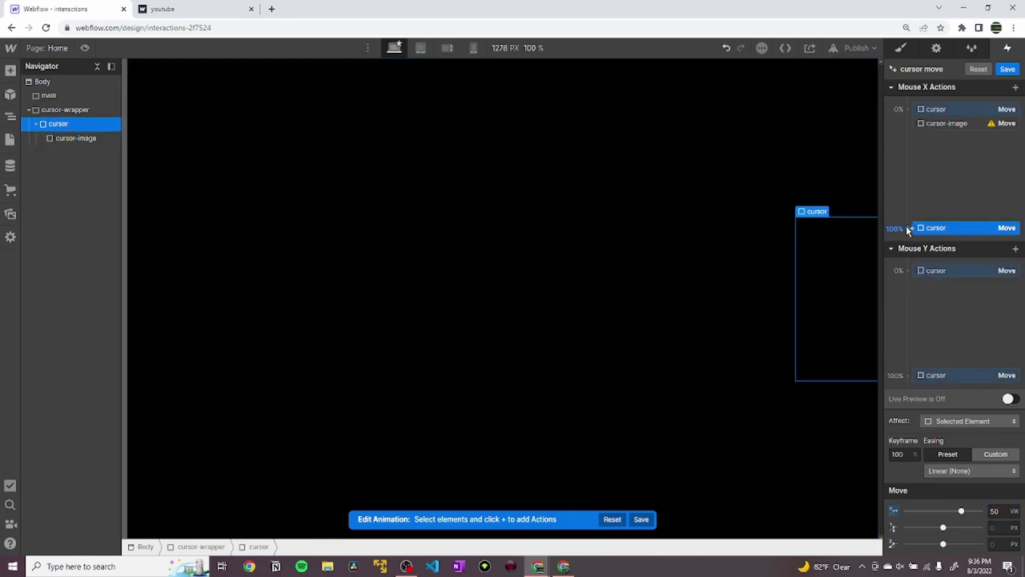
click(909, 229)
click(951, 264)
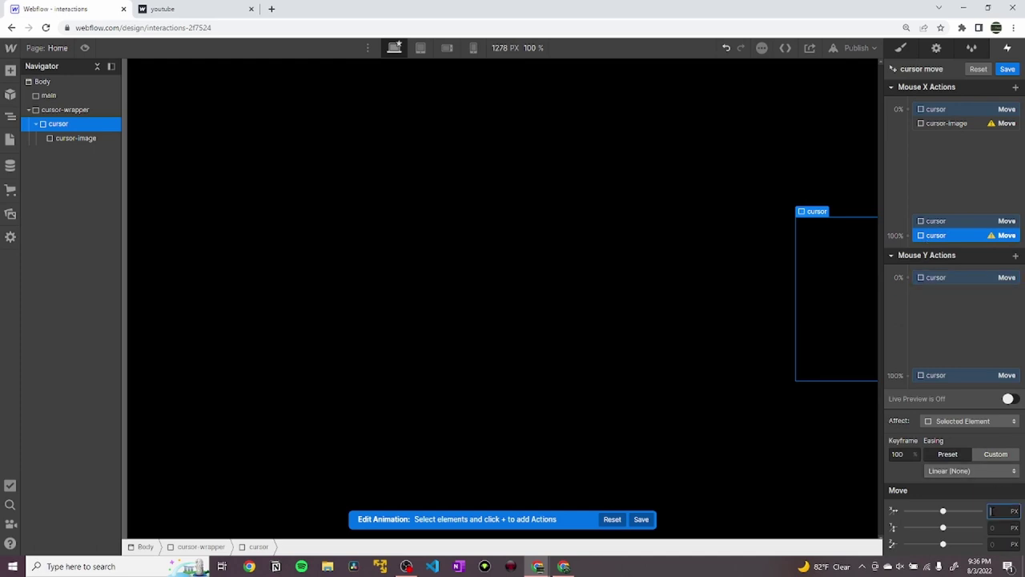
text(w)
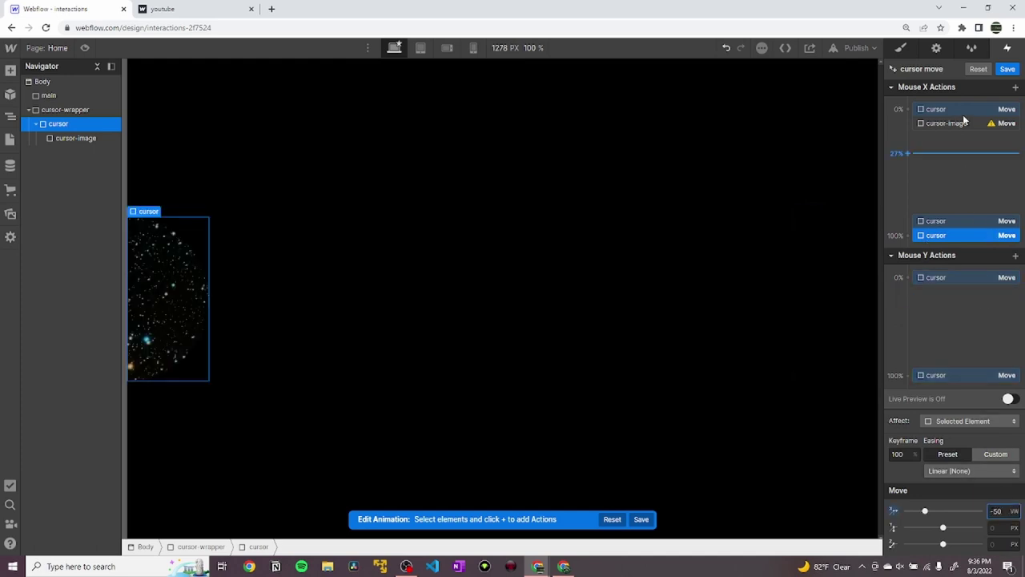
click(959, 123)
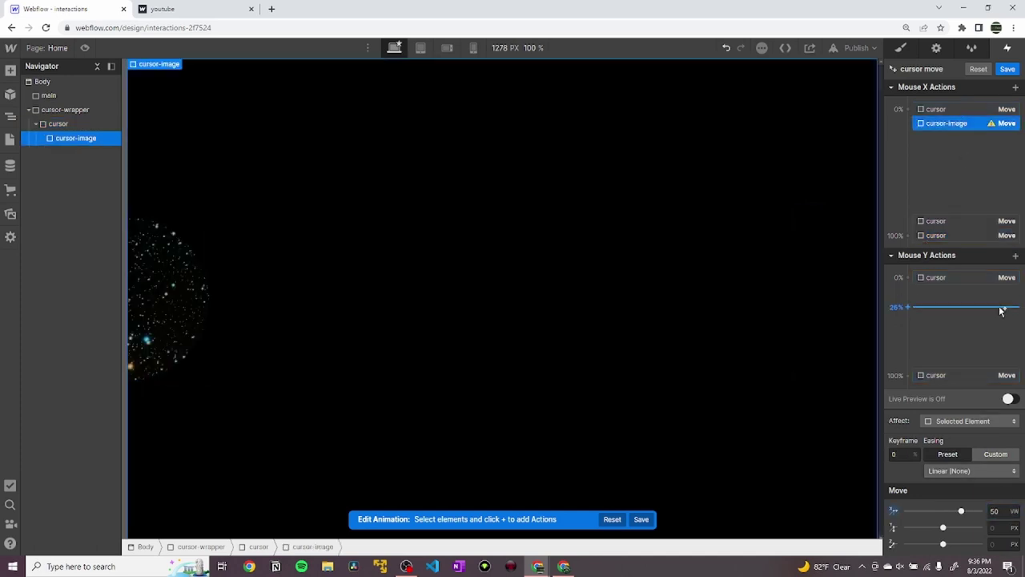
click(974, 235)
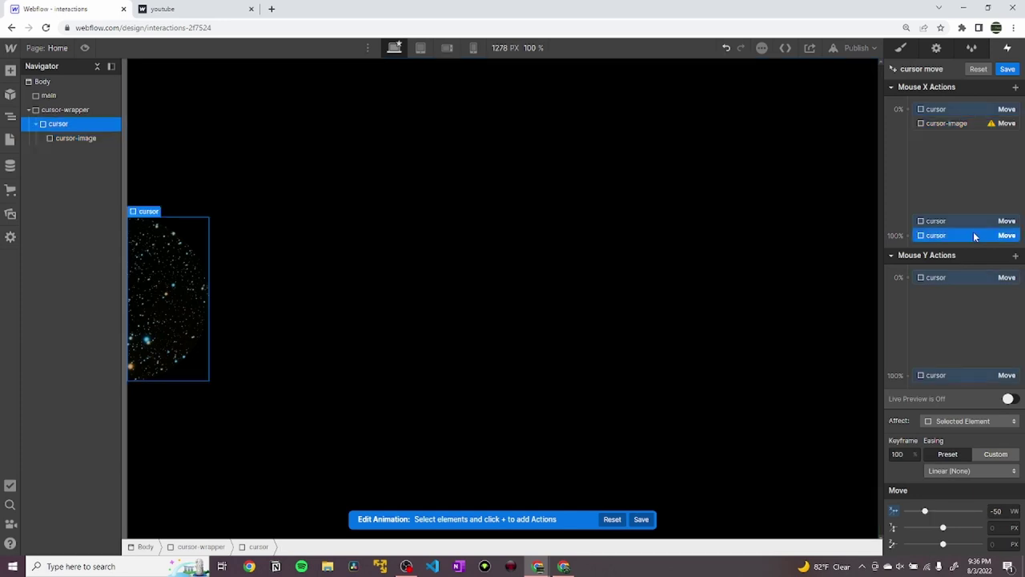
key(Delete)
- Add a Move action for cursor-image at 100% of the Mouse X actions, set to -50 VW along X
click(955, 122)
click(910, 230)
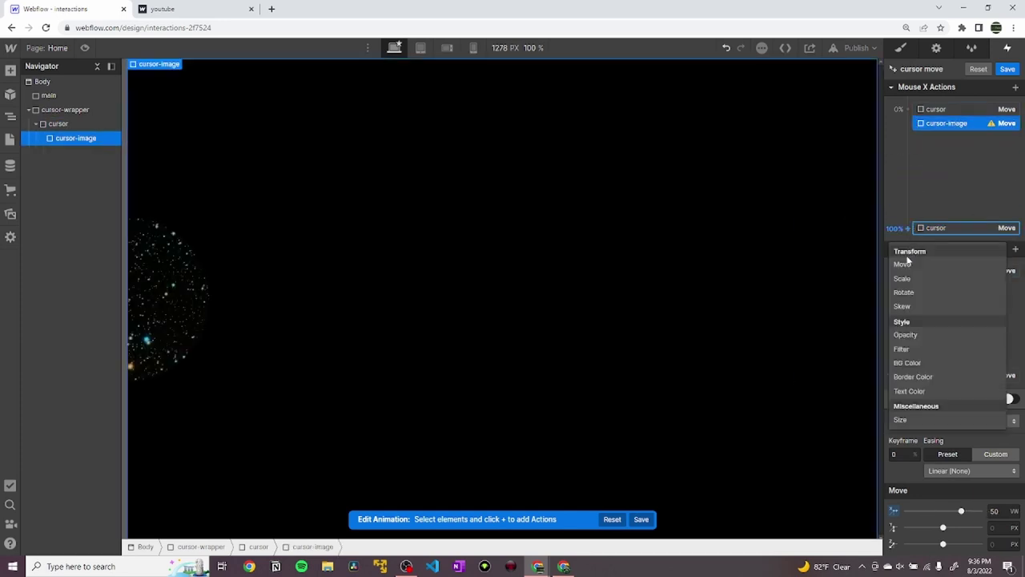
click(913, 267)
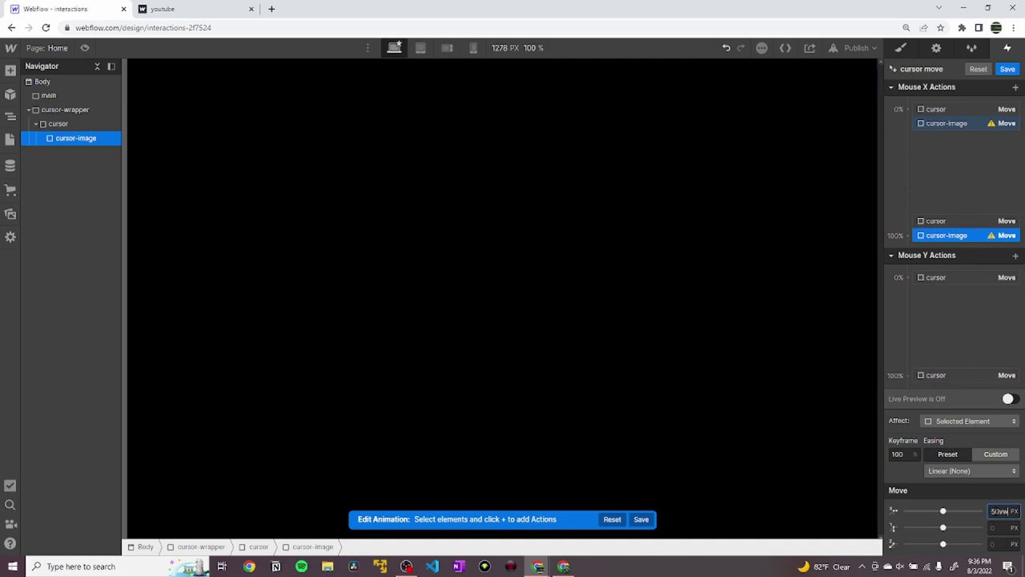
key(Return)
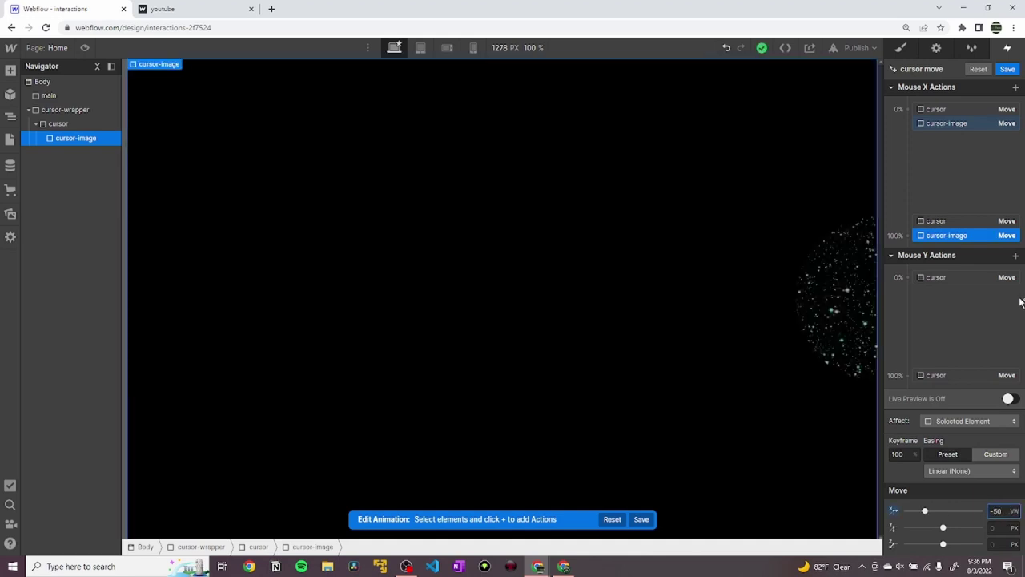
- Make the cursor-image and cursor Move actions affect their classes, and check the motion in the live preview
click(967, 422)
click(964, 410)
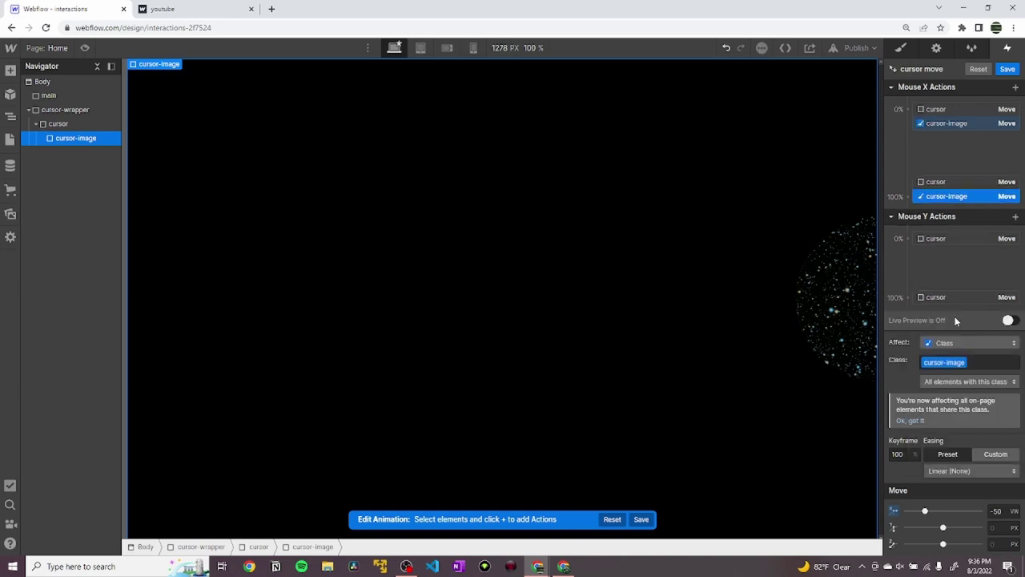
click(949, 184)
click(944, 417)
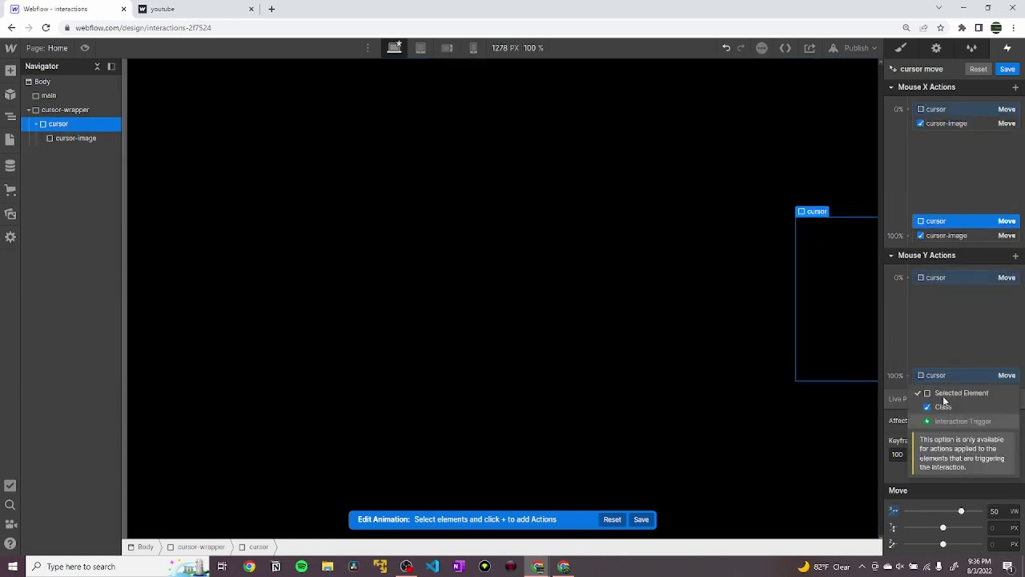
click(944, 409)
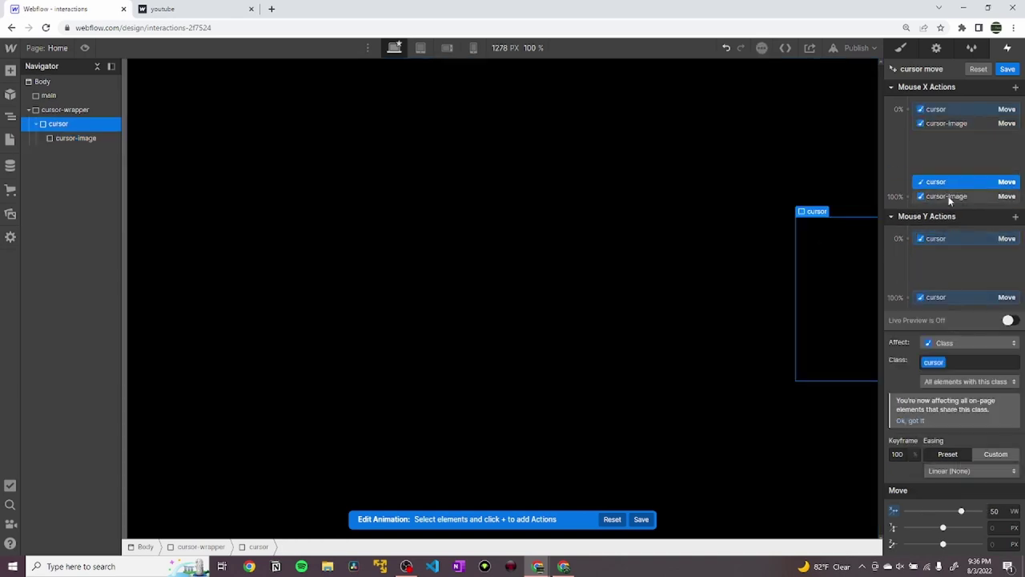
click(949, 196)
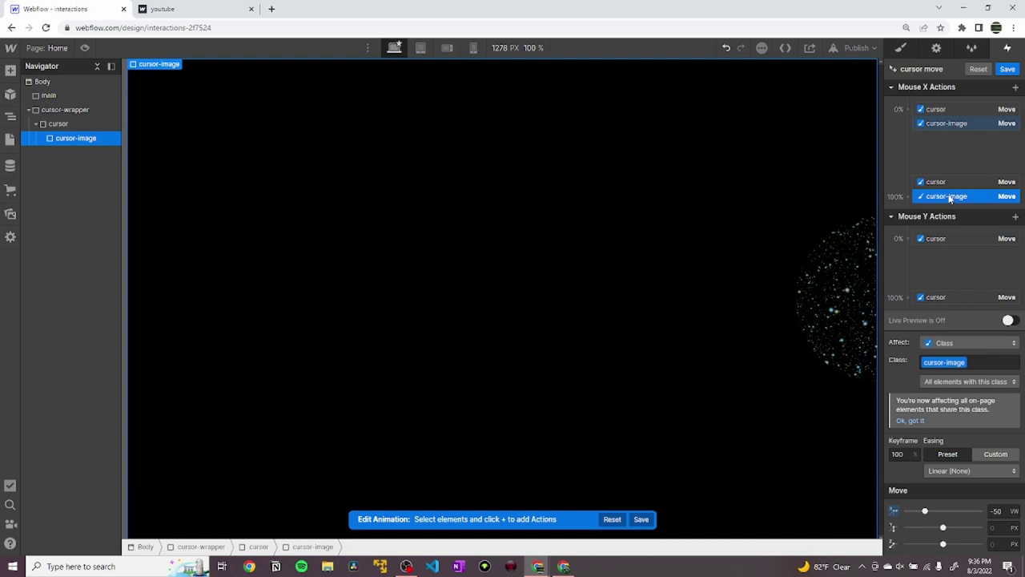
click(1009, 321)
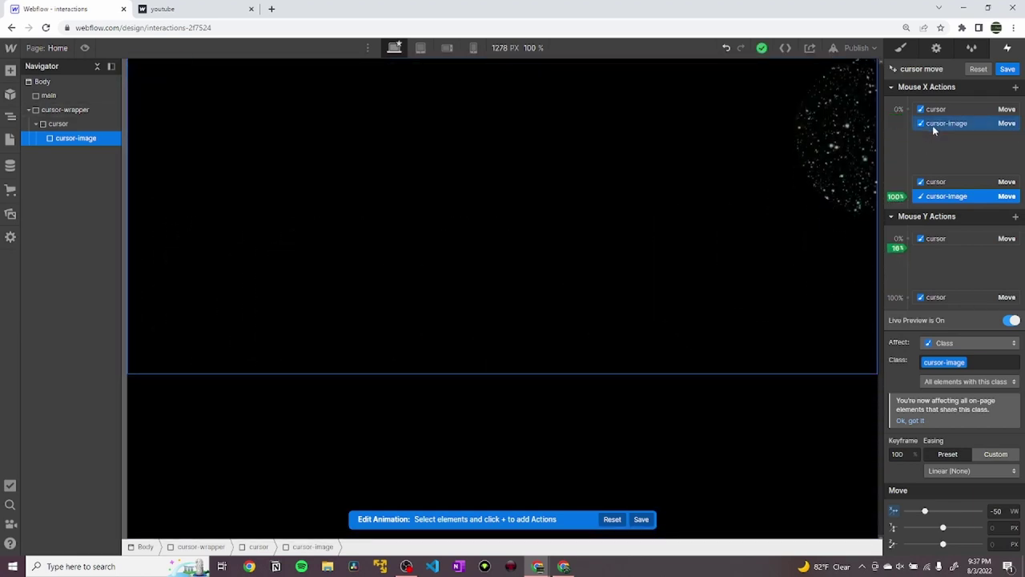
- Add a Move action for cursor-image at 0% of the Mouse Y actions, set to 50 VH along Y
click(910, 238)
click(910, 272)
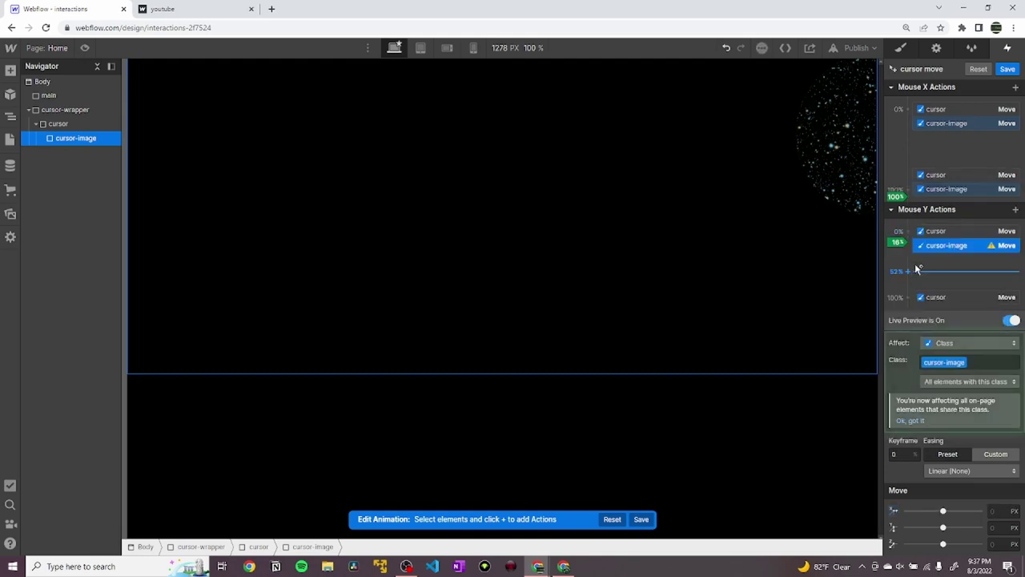
click(942, 230)
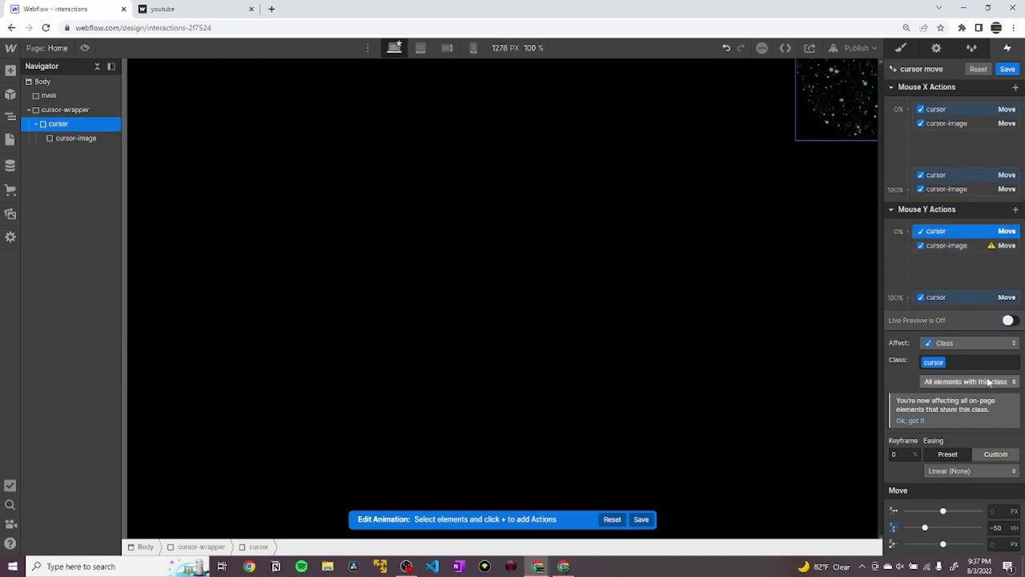
click(961, 245)
click(997, 527)
text(50v)
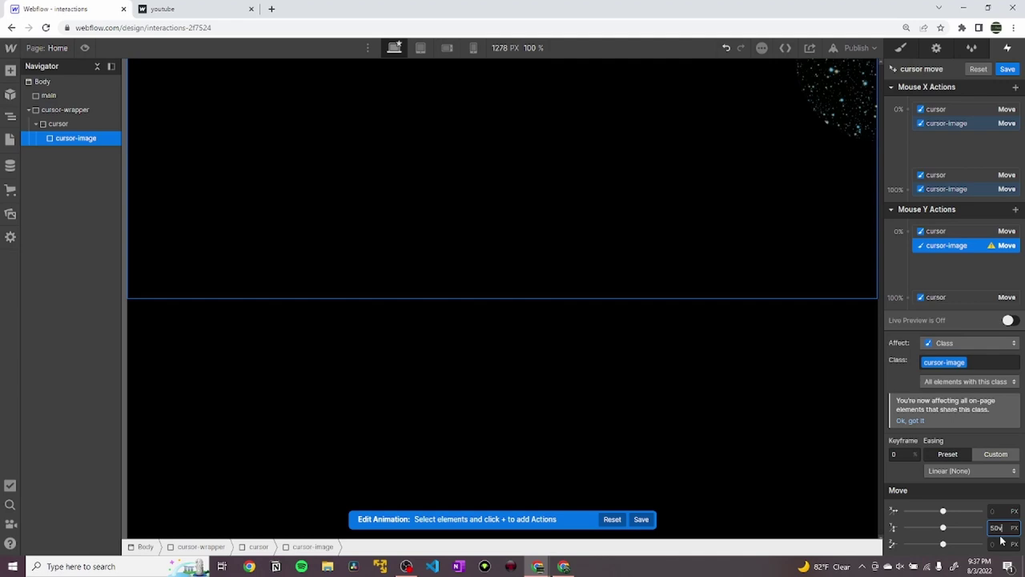
text(h)
key(Return)
- Add a Move action for cursor-image at 100% of the Mouse Y actions, set to -50 VH along Y
click(907, 295)
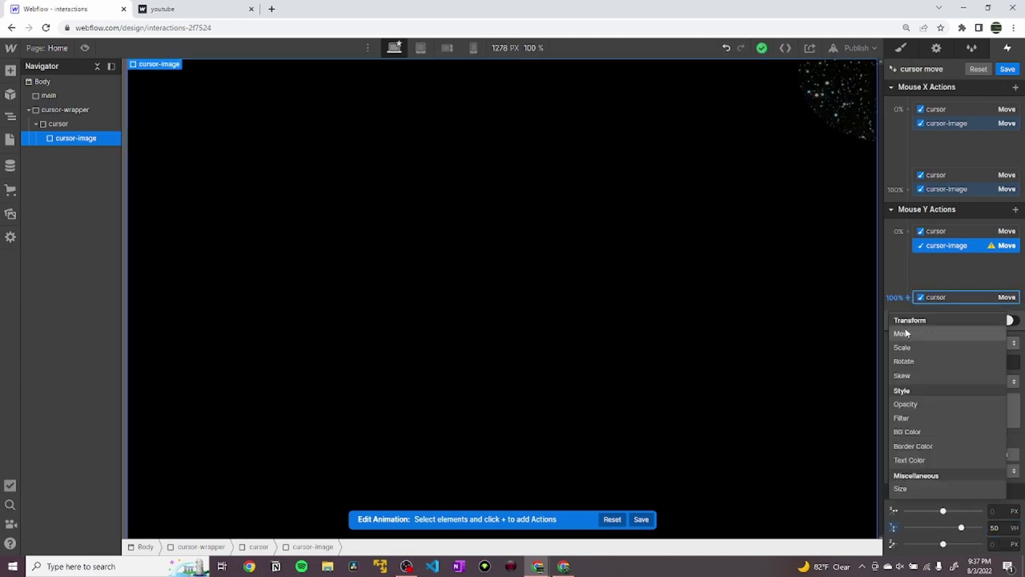
click(906, 333)
click(997, 527)
text(-50vh)
key(Return)
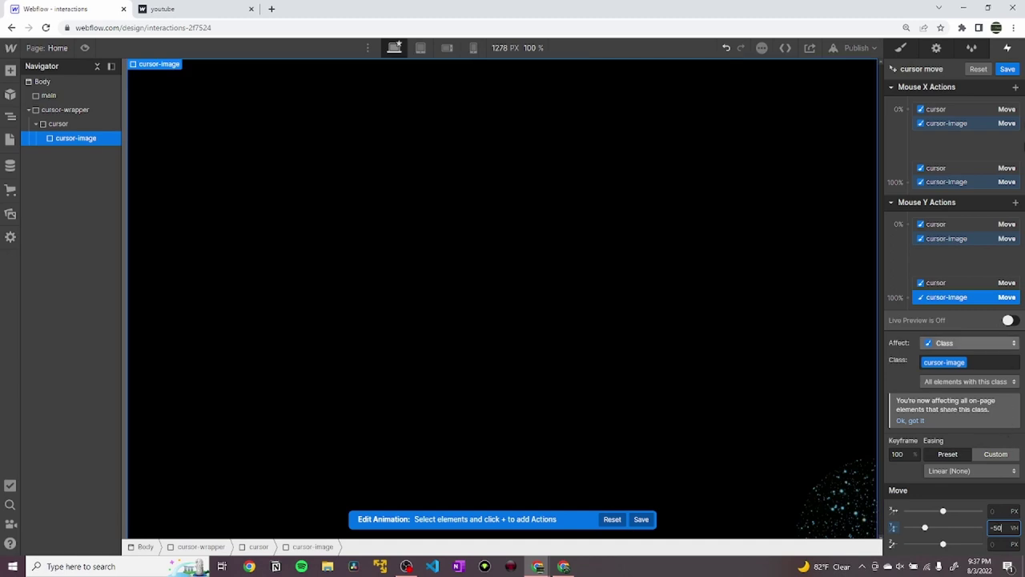
- Save the cursor move animation and test it in the page preview, comparing it with the published example site
click(1007, 71)
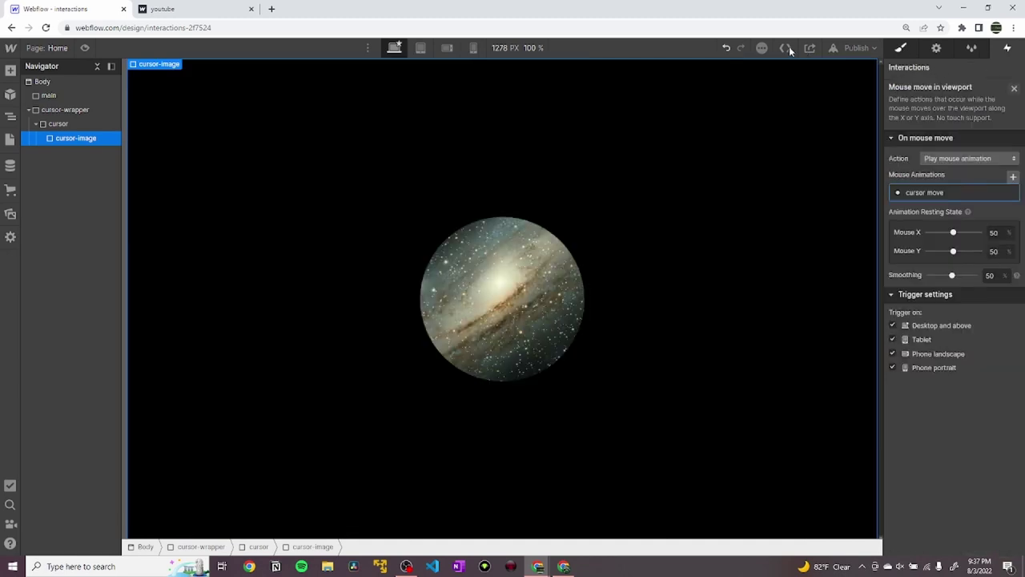
click(84, 48)
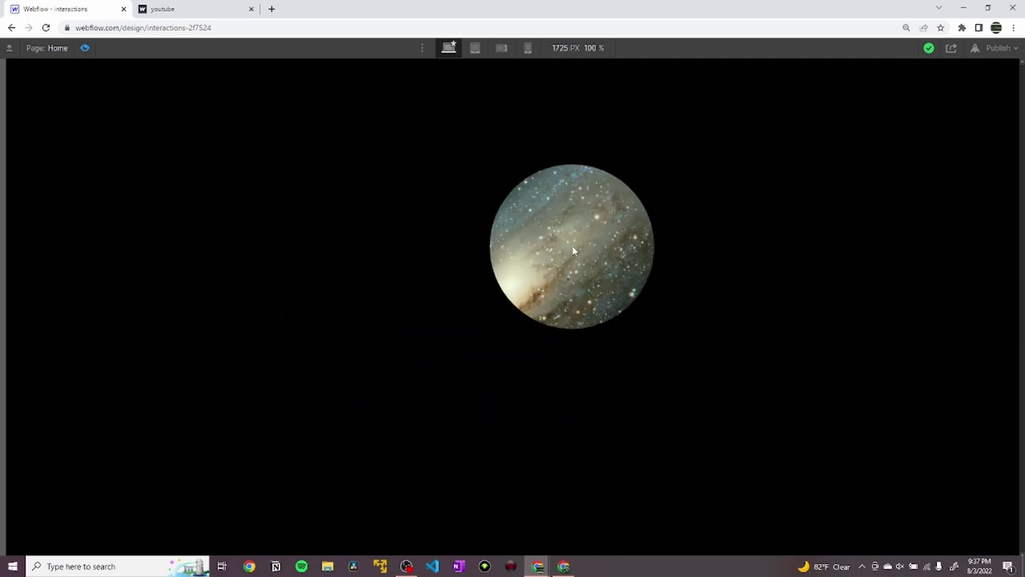
click(164, 9)
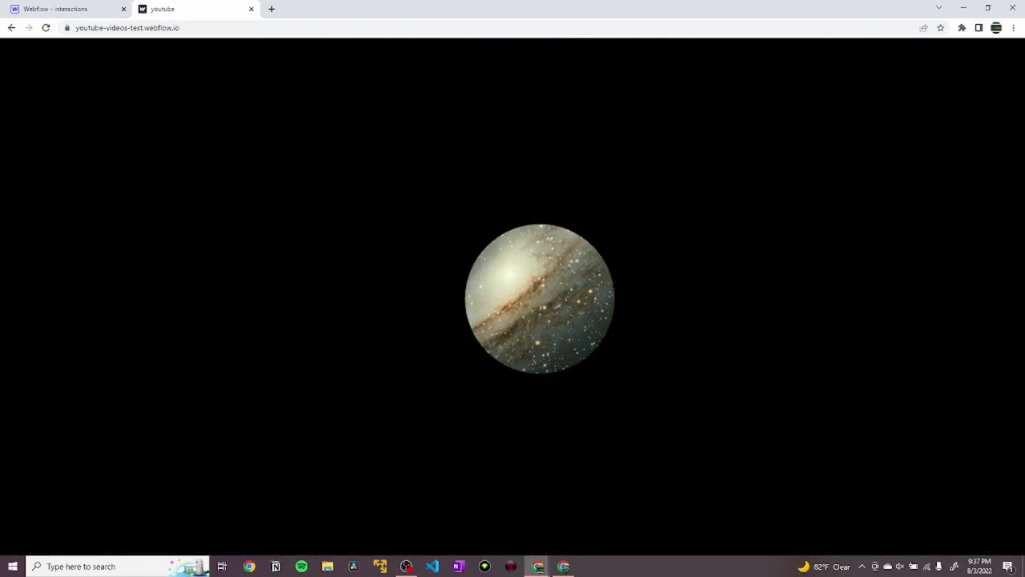
click(56, 8)
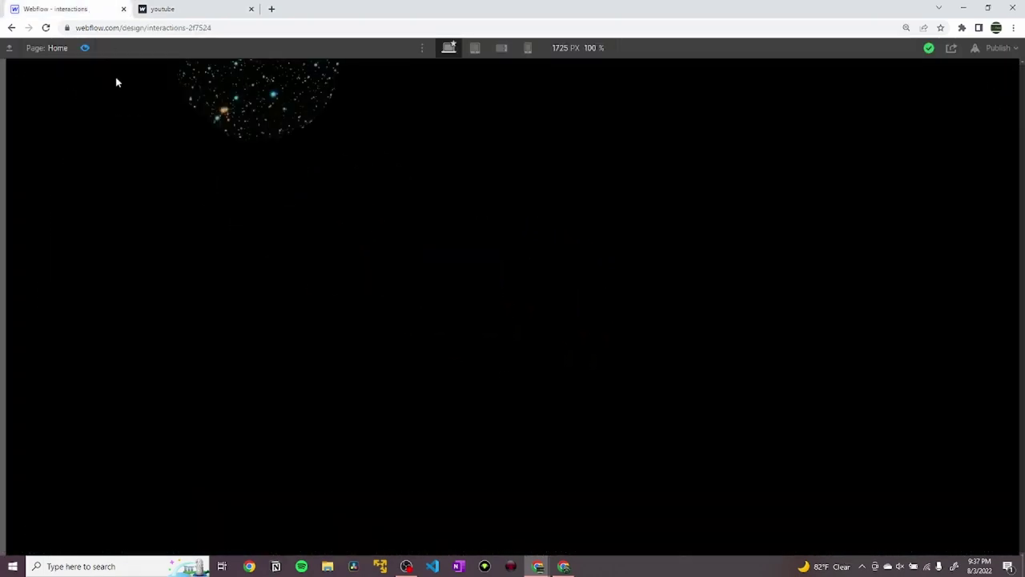
click(84, 48)
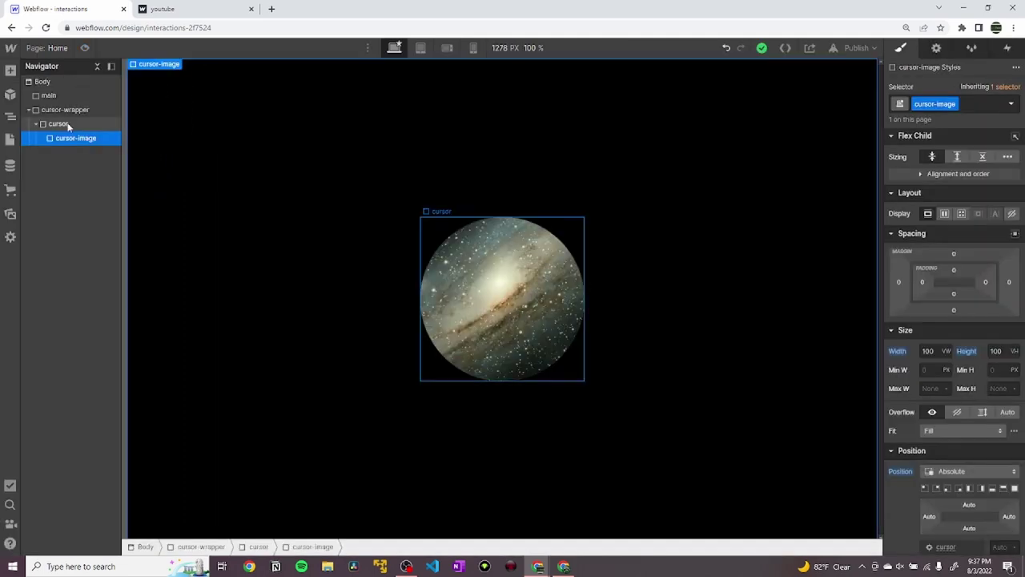
- Give the cursor block a mouse click trigger whose first click starts a new animation named "cursor click grow"
click(68, 125)
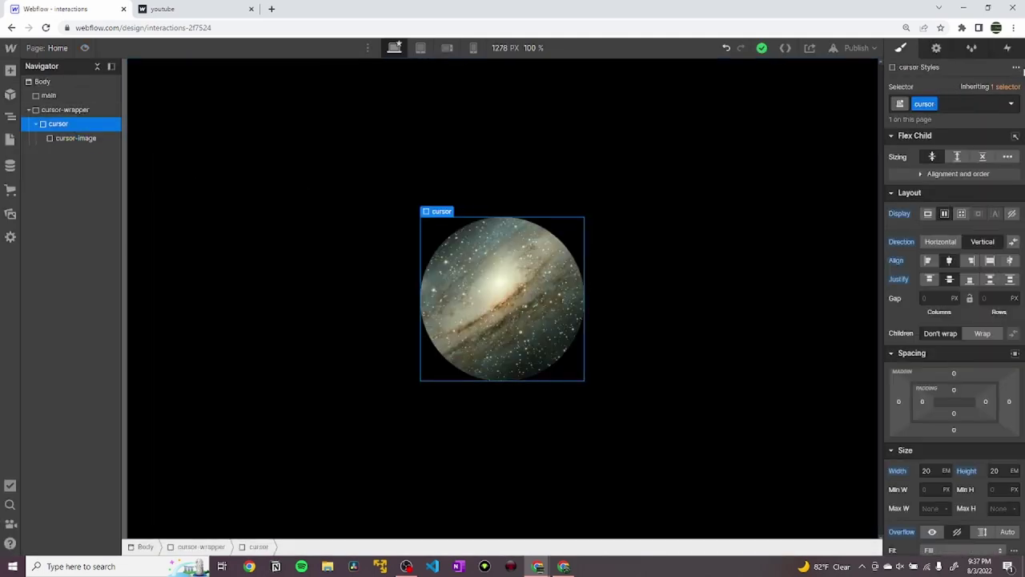
click(1008, 50)
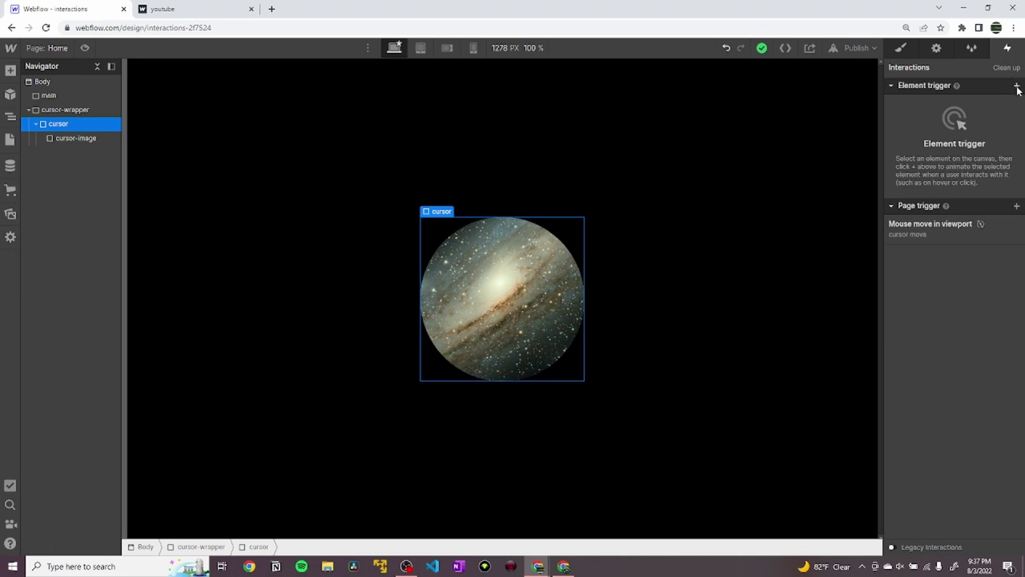
click(1017, 85)
click(982, 107)
click(977, 146)
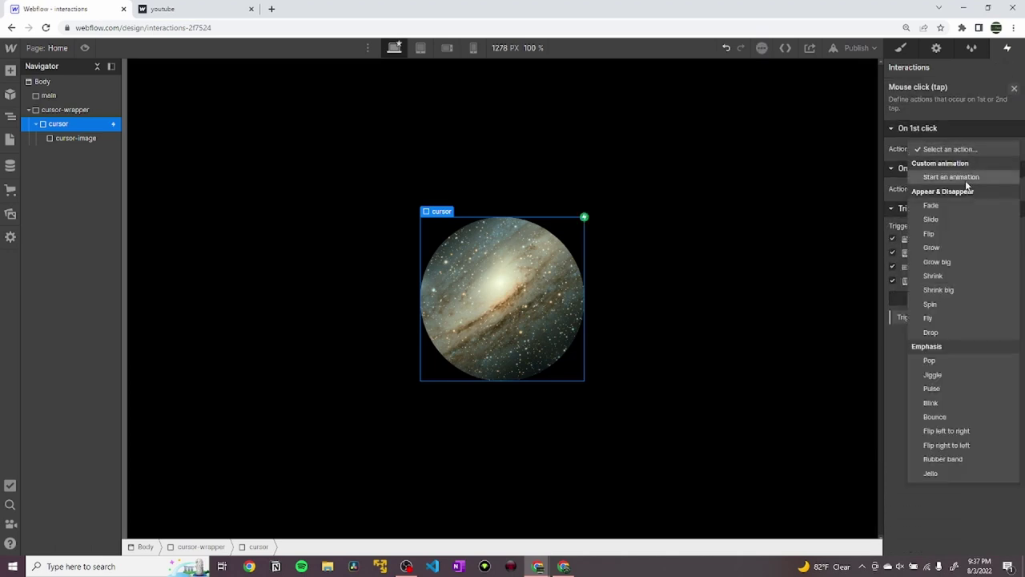
click(966, 177)
click(1012, 169)
text(cursor click grow)
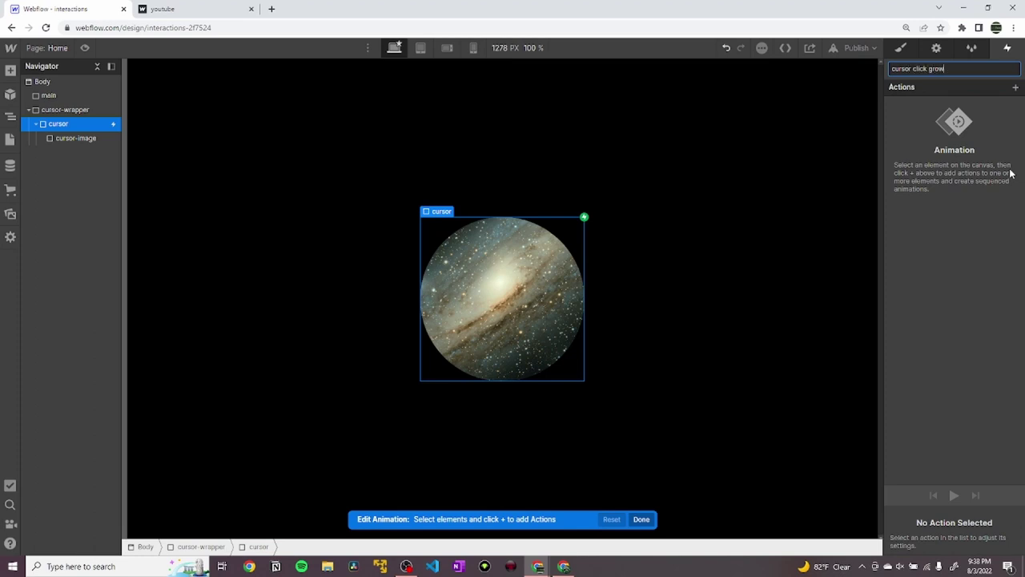
key(Return)
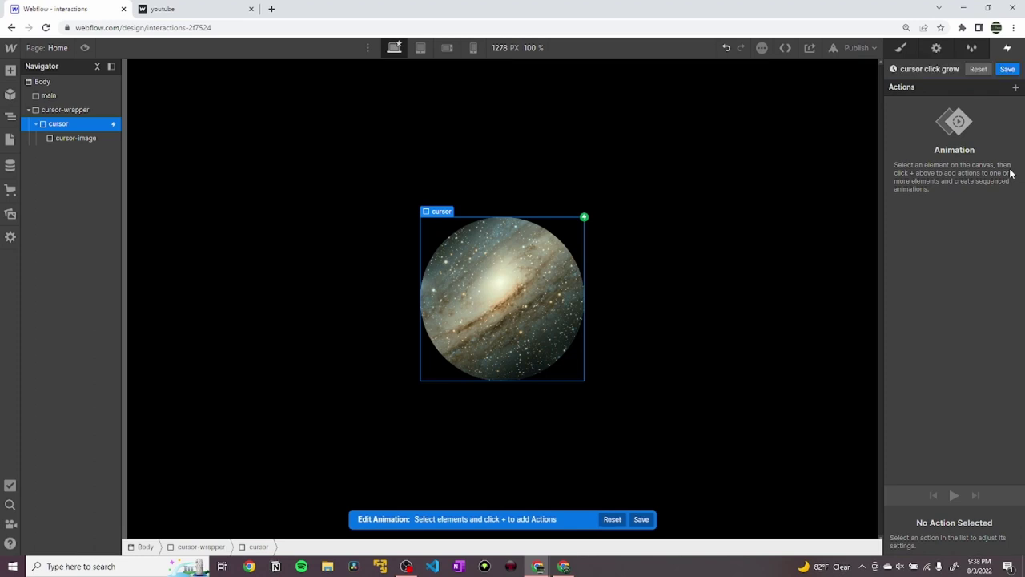
- Add a Size action for the cursor as its initial state, with width and height of 20 EM
click(1015, 88)
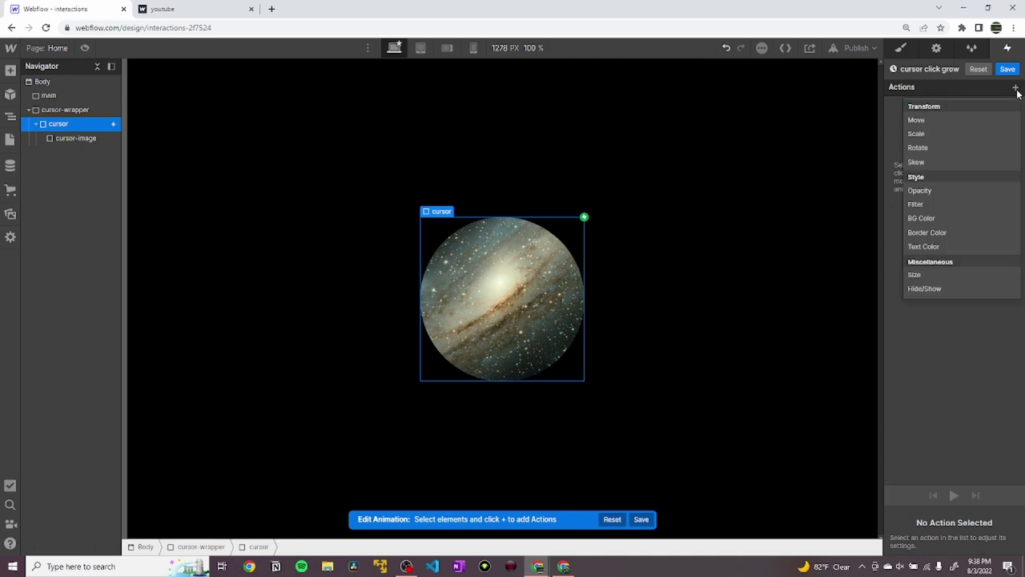
click(924, 274)
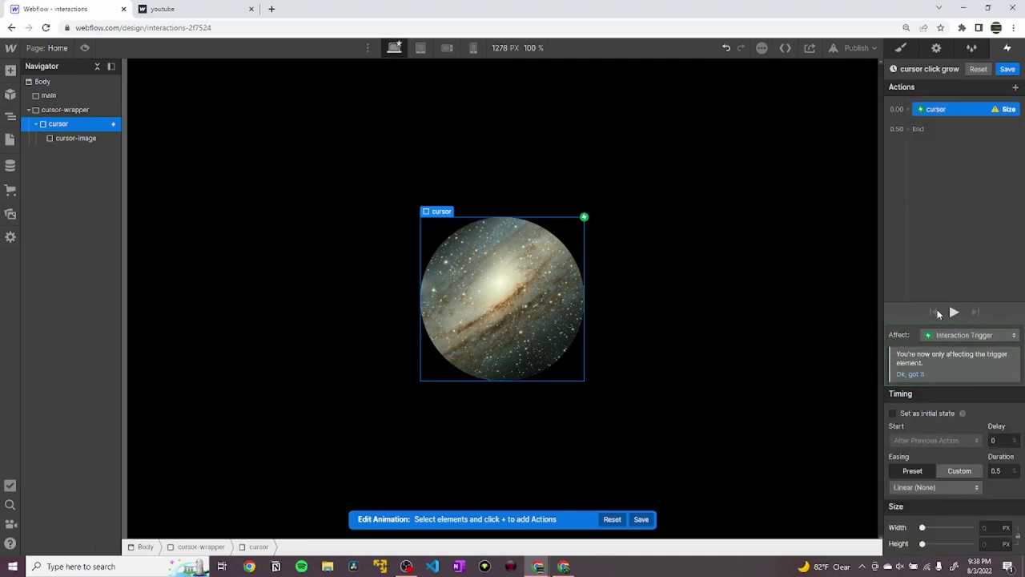
click(944, 412)
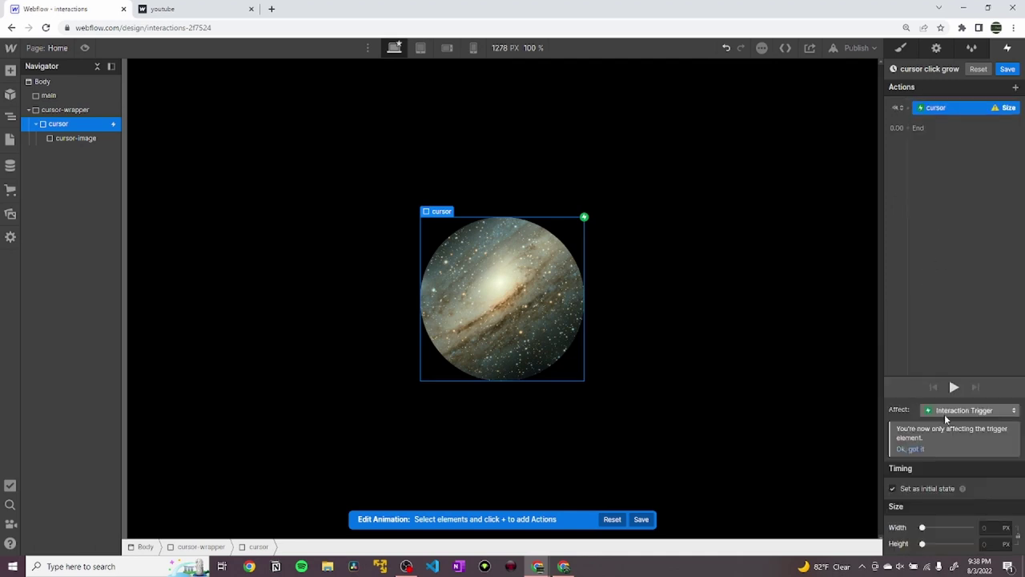
click(992, 528)
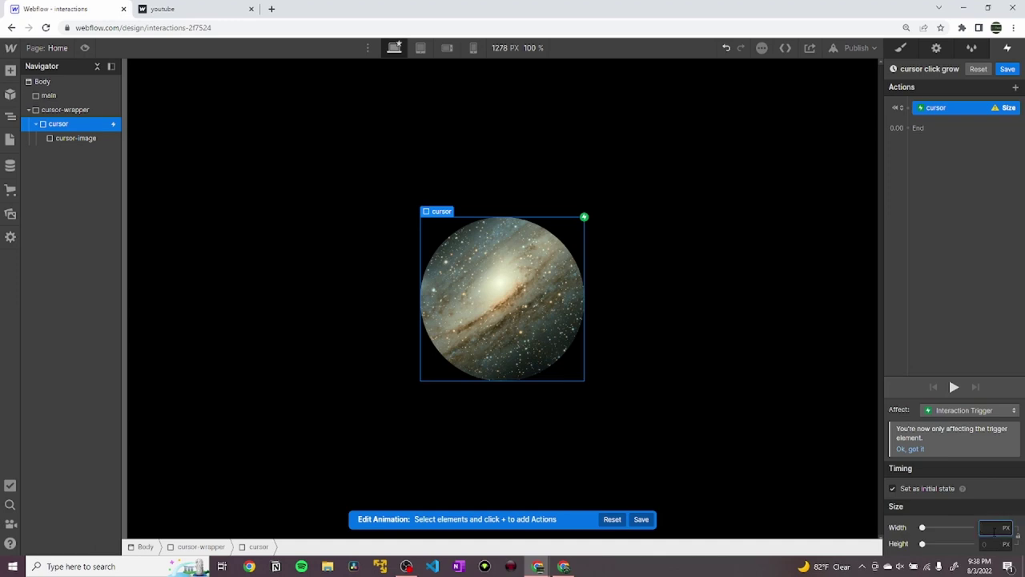
text(20em)
key(Tab)
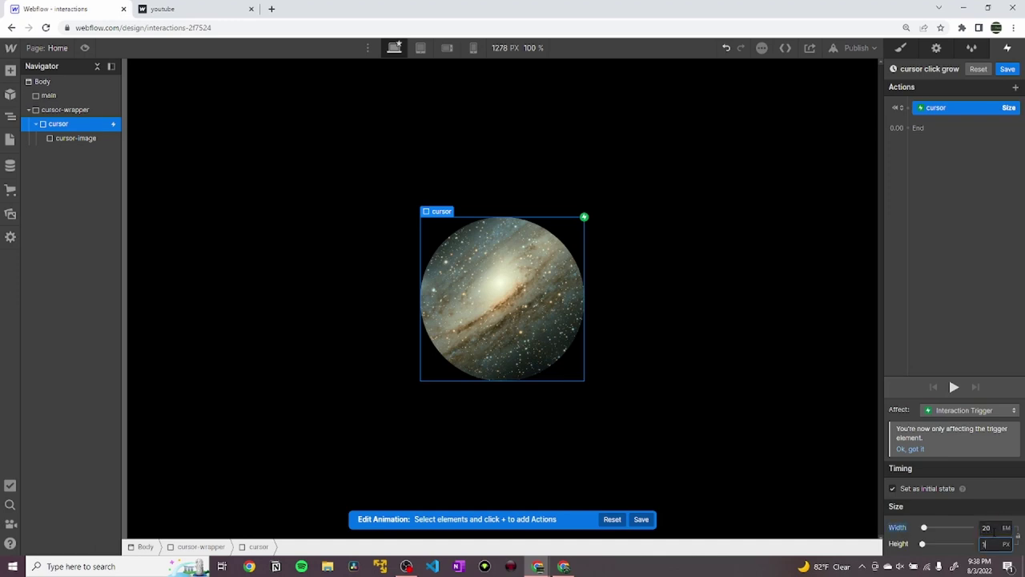
text(20em)
key(Return)
- Add a second Size action for the cursor with width and height of 300 EM, and play the animation
click(913, 128)
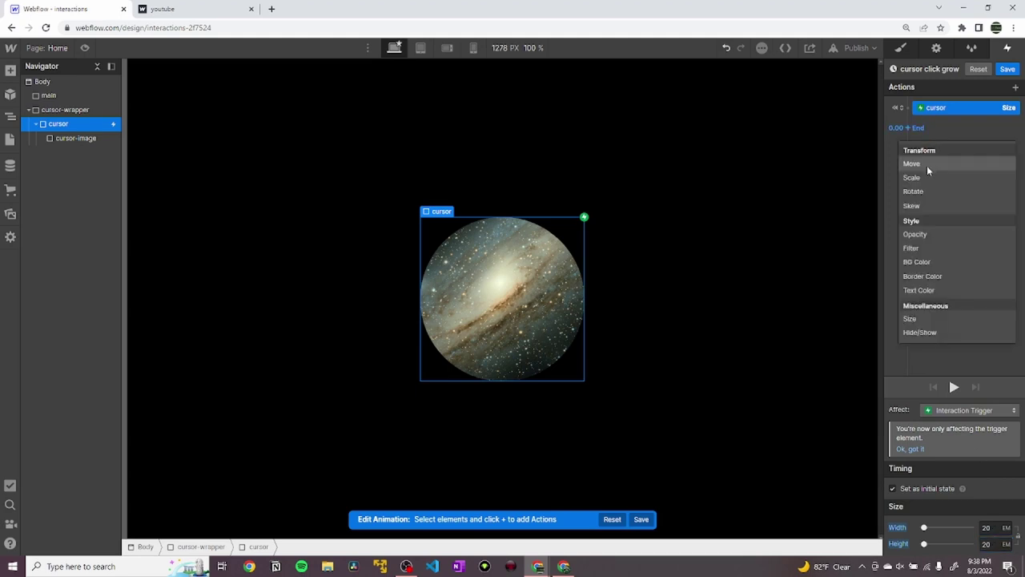
click(927, 318)
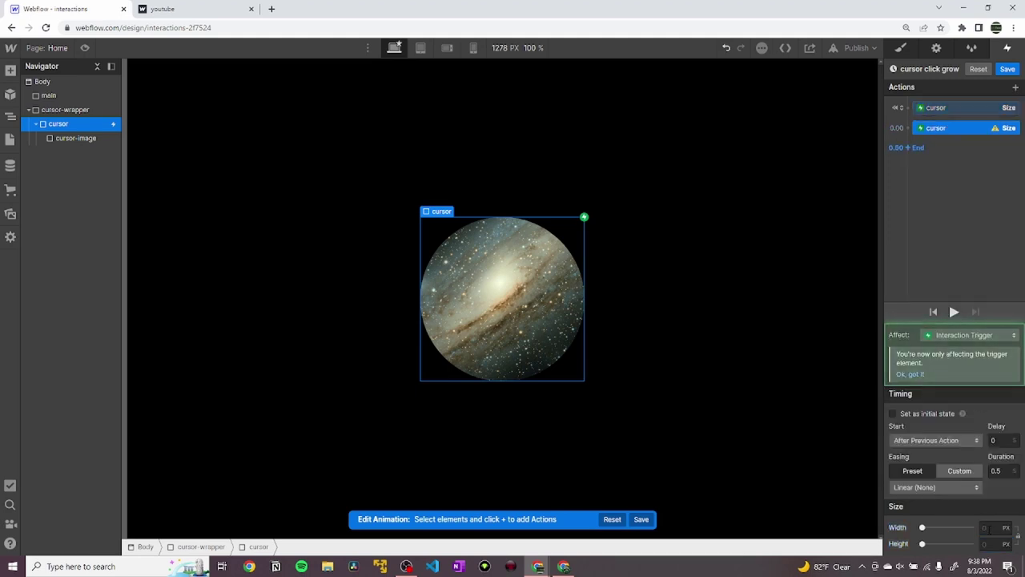
text(300em)
key(Tab)
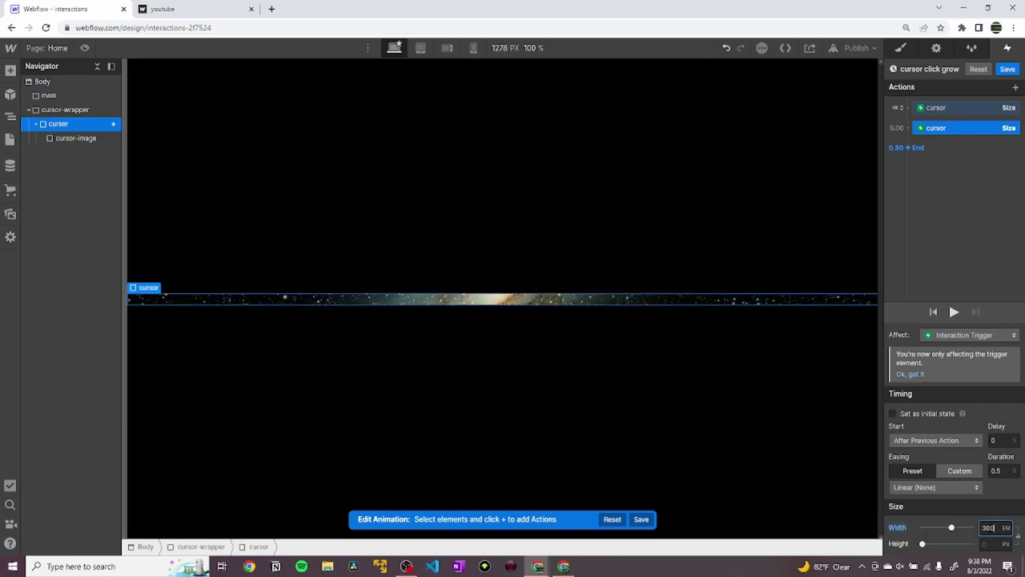
text(300em)
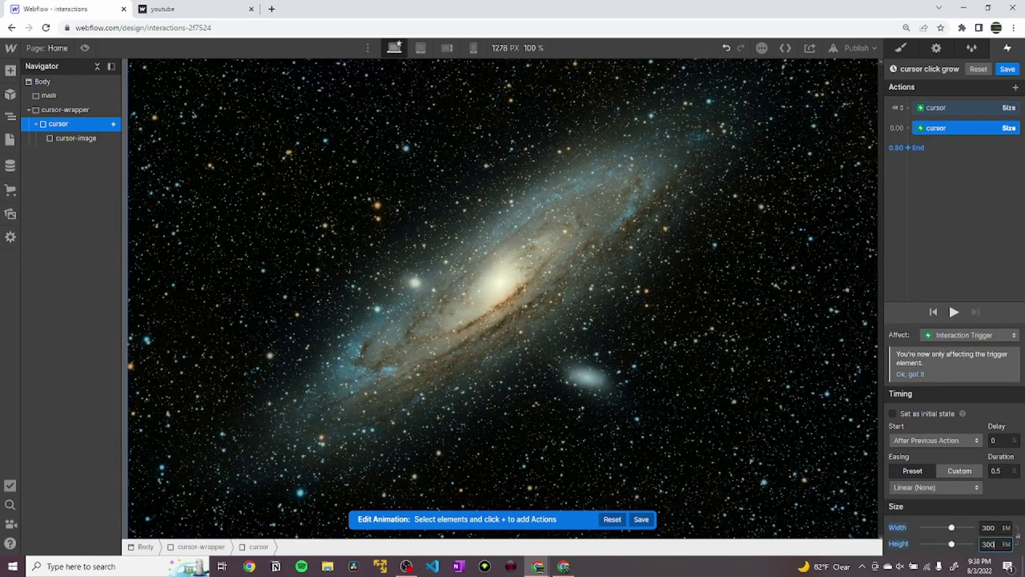
click(956, 312)
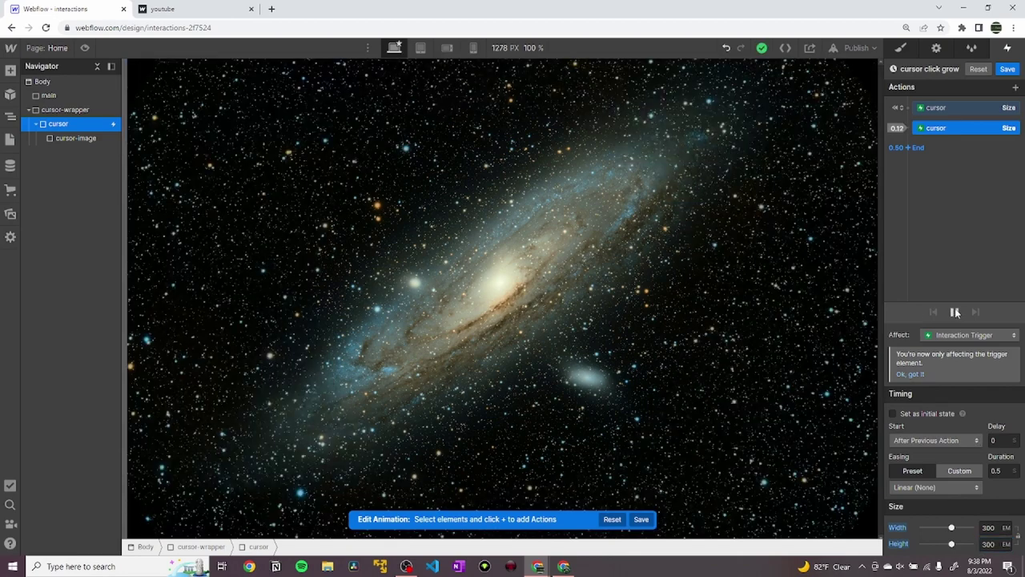
- Set the growing Size action's duration to 2 seconds, replay it and save the cursor click grow animation
click(997, 470)
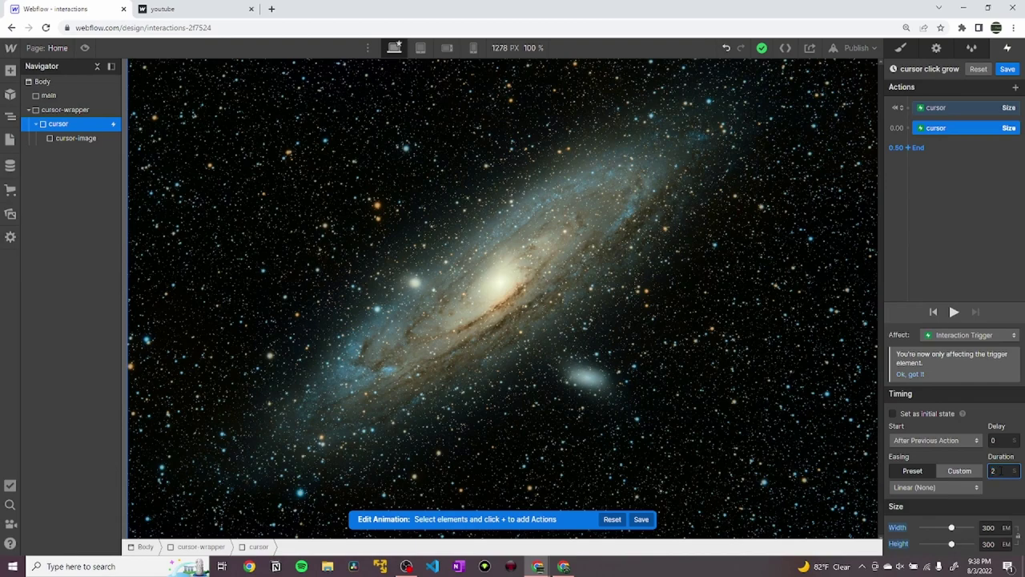
click(955, 313)
click(1007, 69)
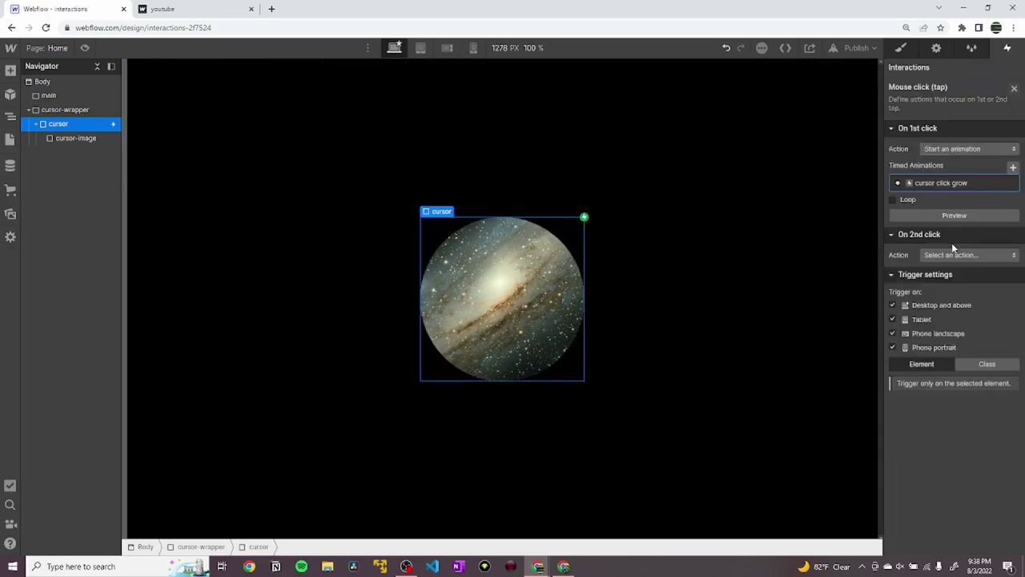
- Set the second click's action to Start an animation and check the click behaviour on the published example site
click(951, 255)
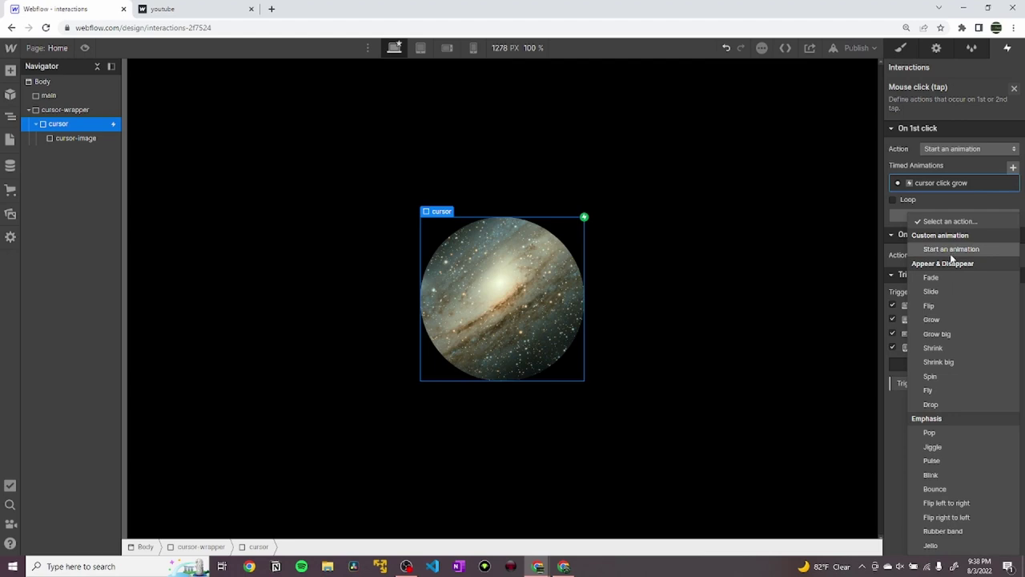
click(951, 249)
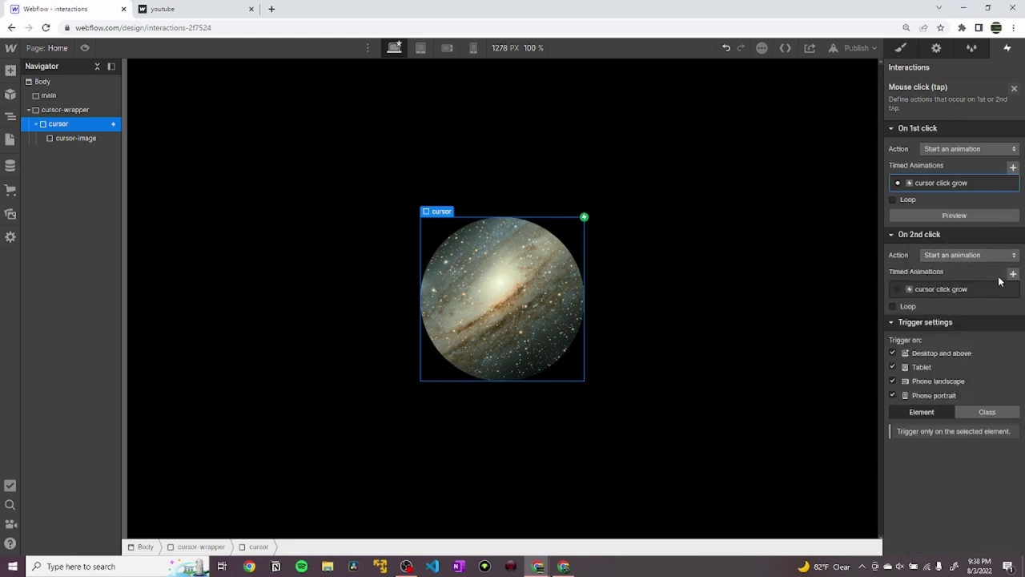
key(ctrl+Tab)
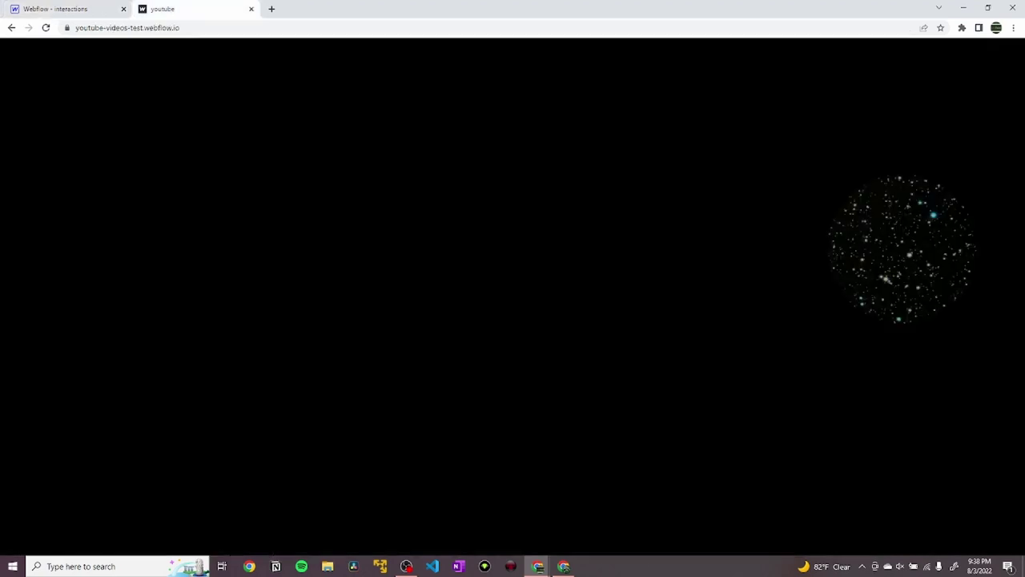
click(691, 280)
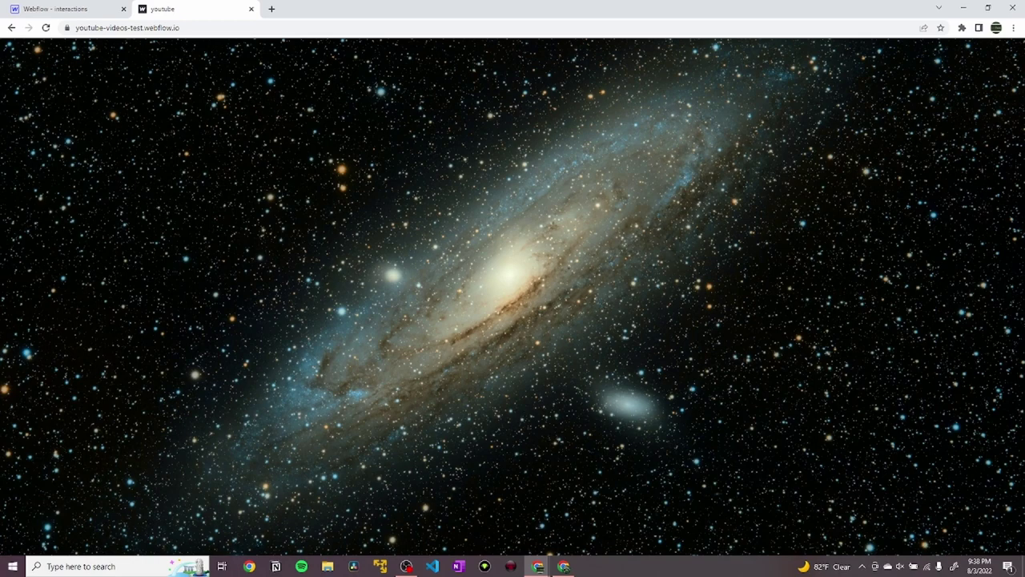
click(534, 276)
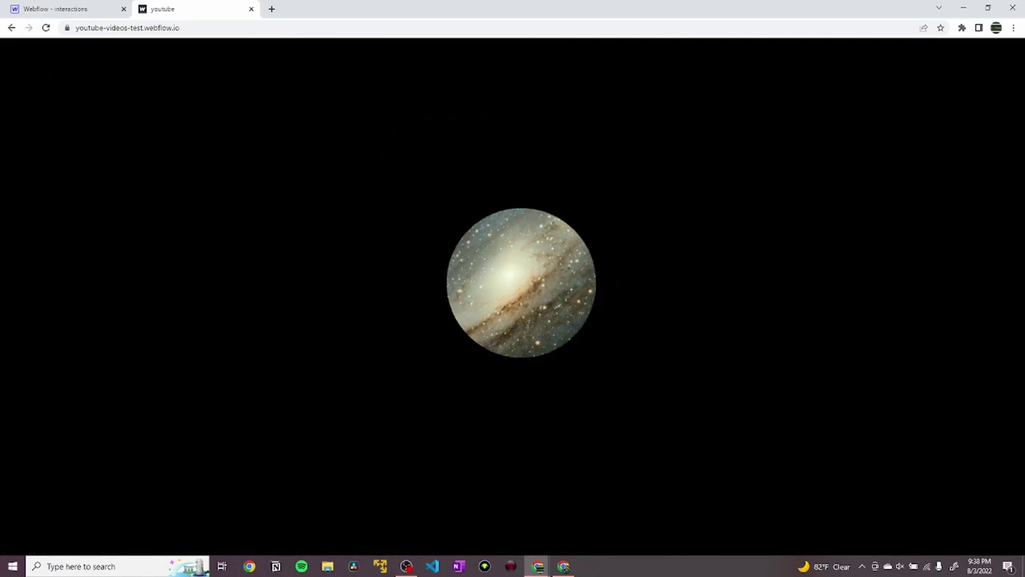
key(ctrl+Tab)
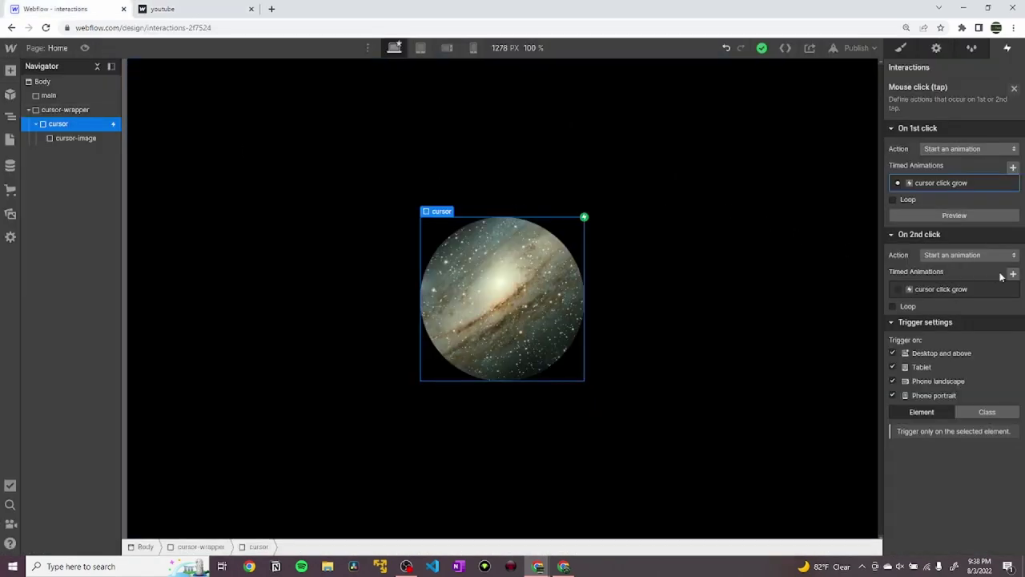
- Create a new timed animation for the second click and name it "cursor click shrink"
click(1013, 274)
text(curs)
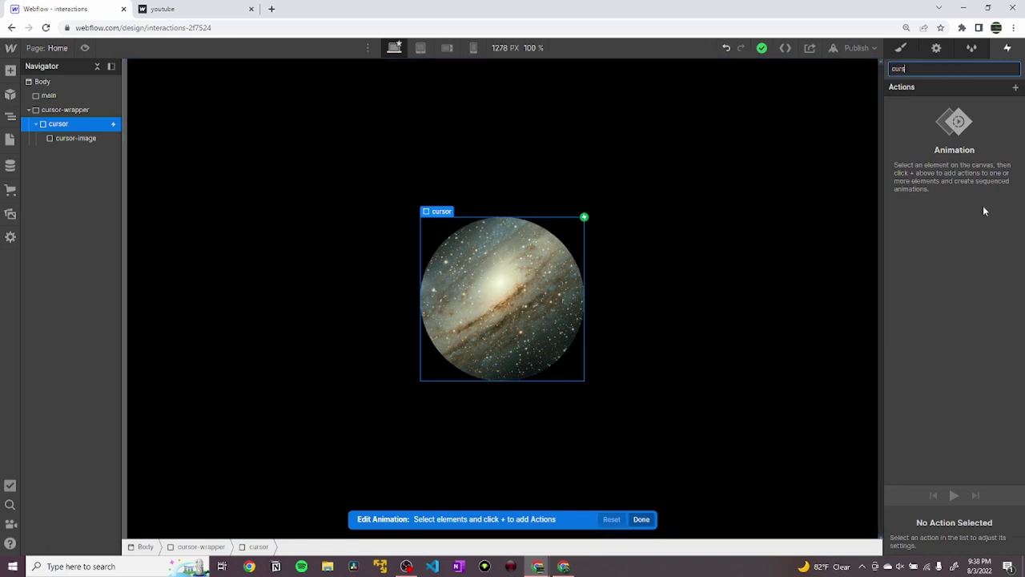
text(or click shrink)
key(Return)
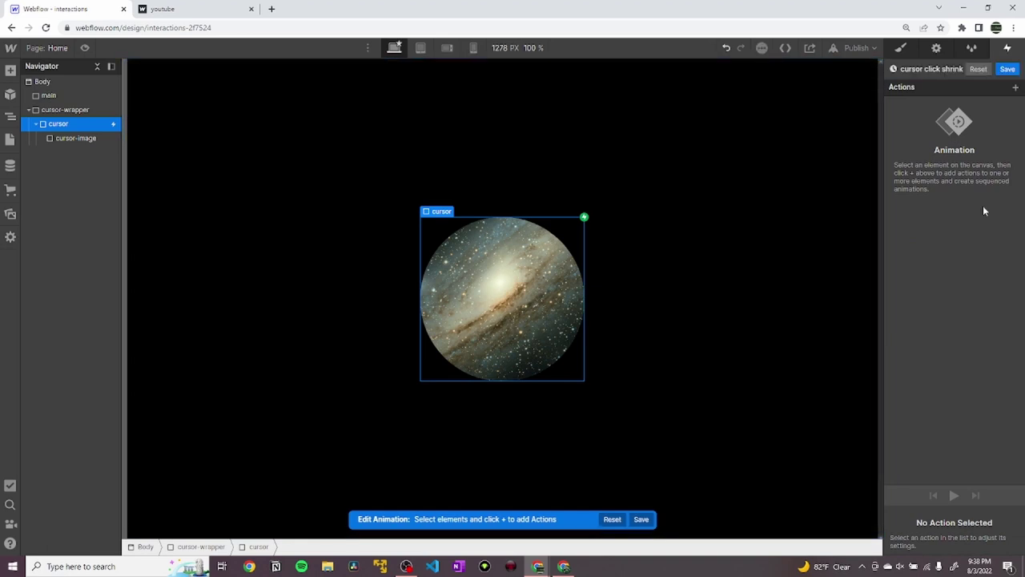
- Add a Size action for the cursor with width and height of 20 EM and a duration of 2 seconds
click(1015, 87)
click(925, 274)
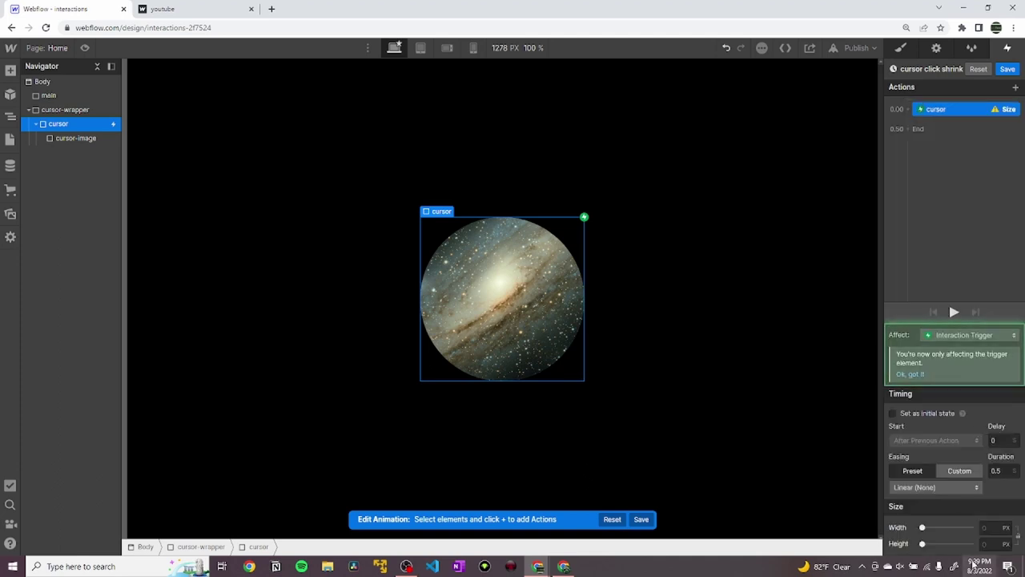
click(989, 528)
text(20em)
key(Tab)
text(20)
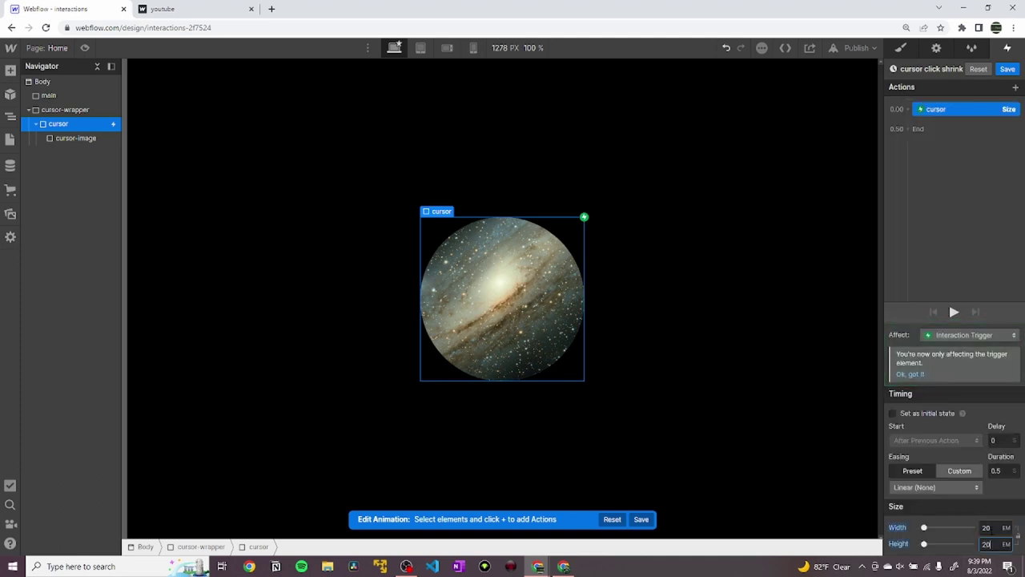
click(1001, 470)
text(2)
- Test the cursor's first and second click animations in the page preview and return to the designer
click(84, 47)
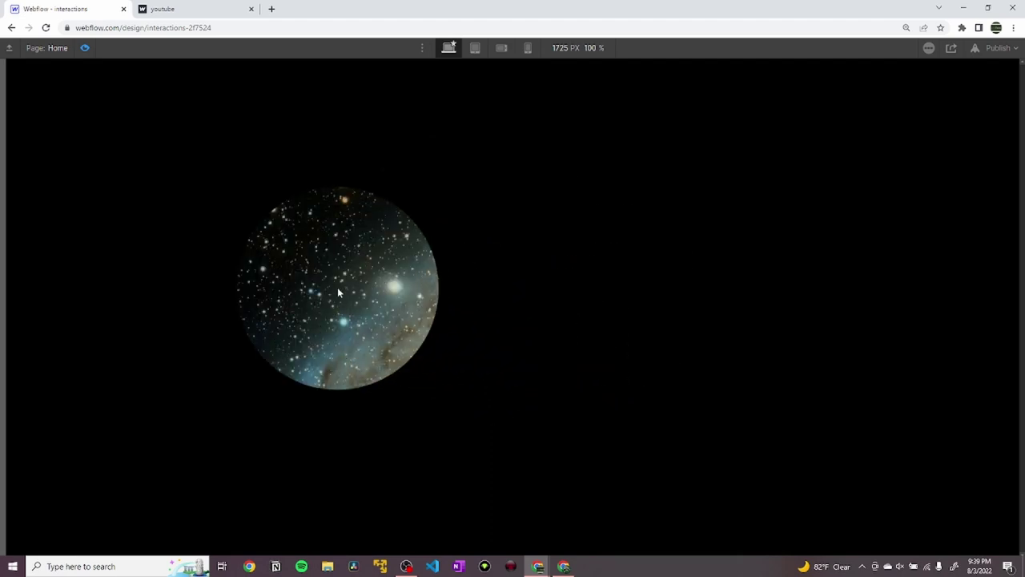
click(338, 293)
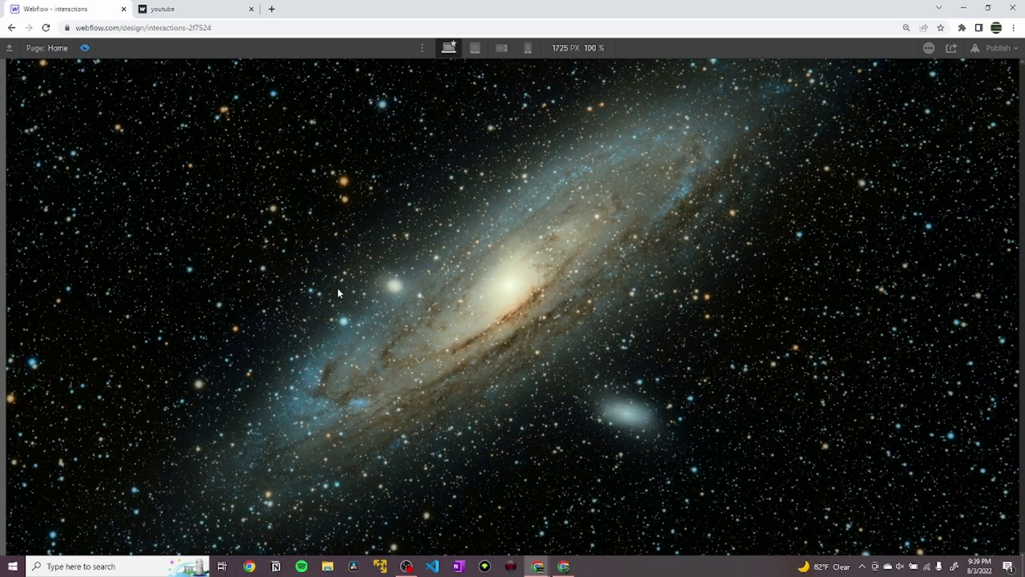
click(566, 349)
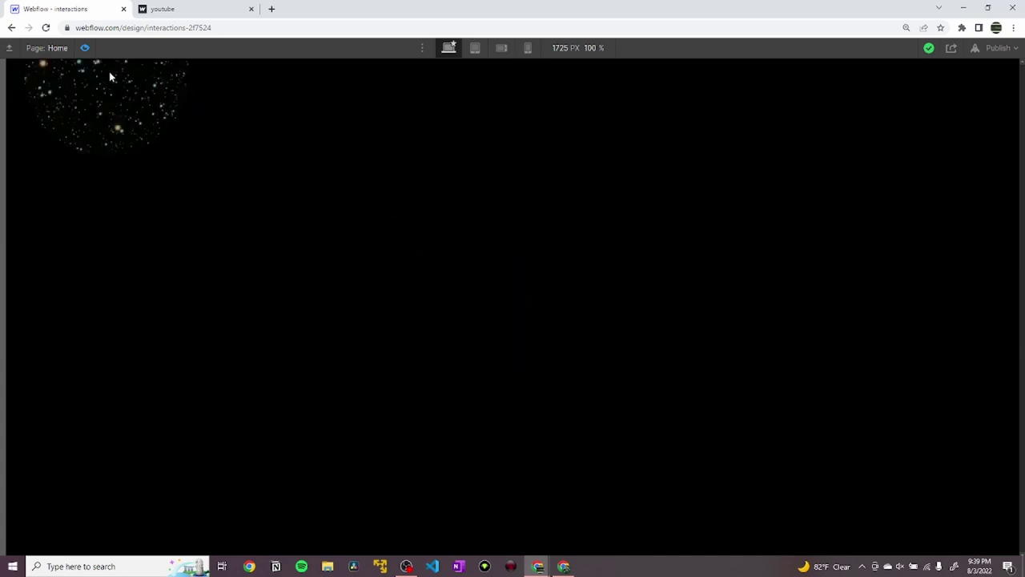
click(85, 47)
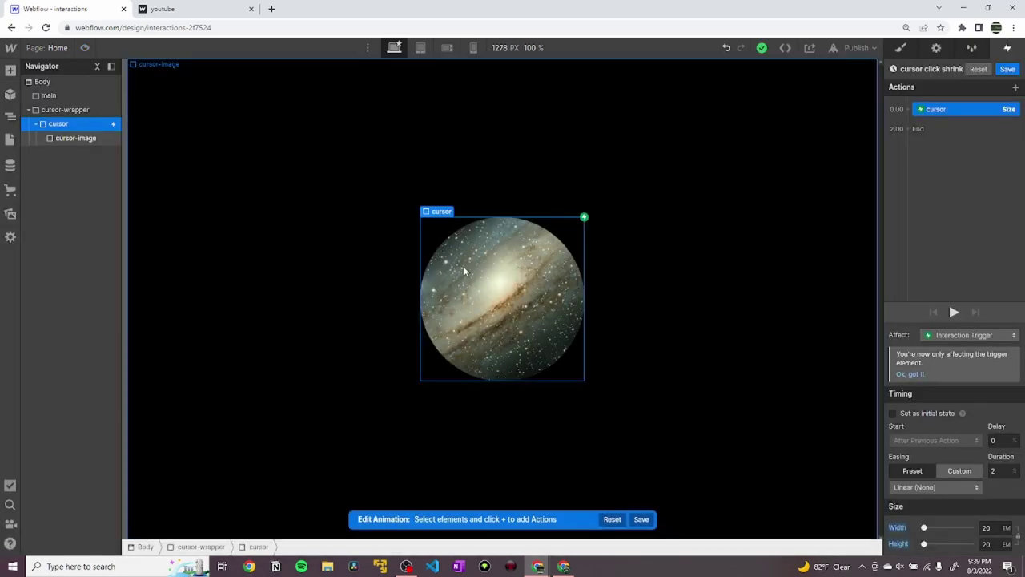